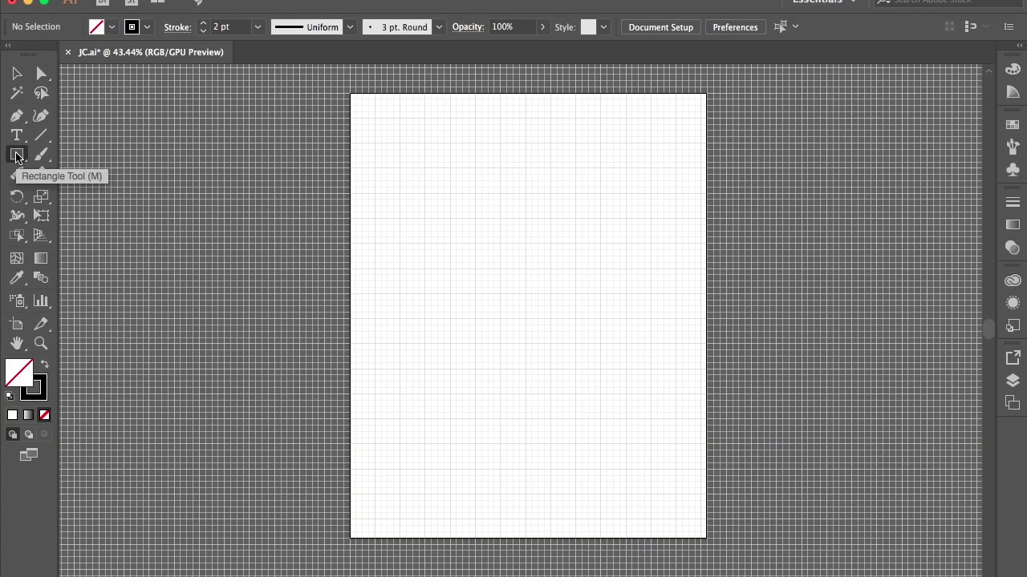
Draw a small rectangle near the page centre, deselect it, and zoom in.
drag(516, 310, 534, 327)
click(17, 73)
click(332, 446)
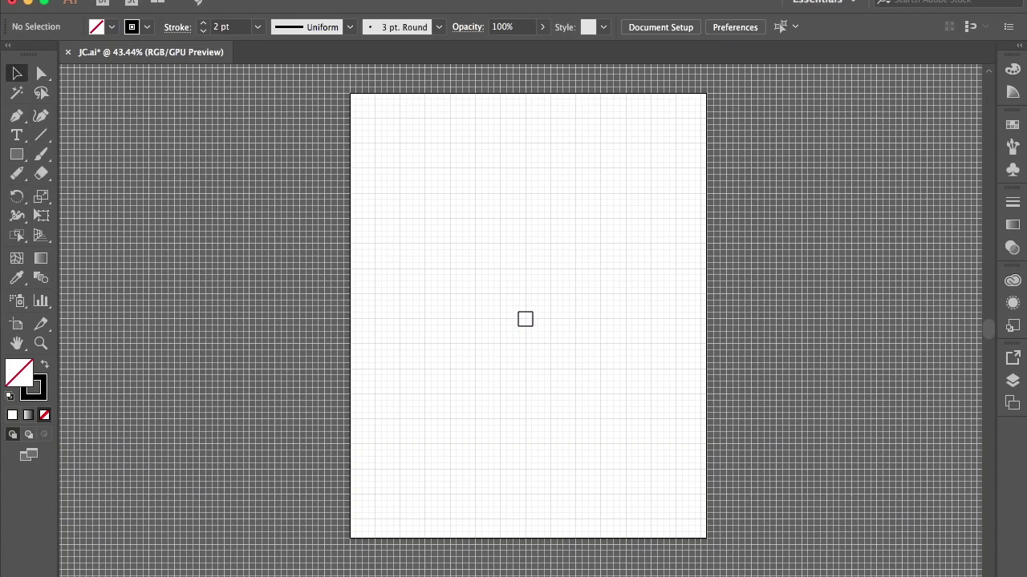
key(ctrl+plus)
scroll(402, 442, up, 5)
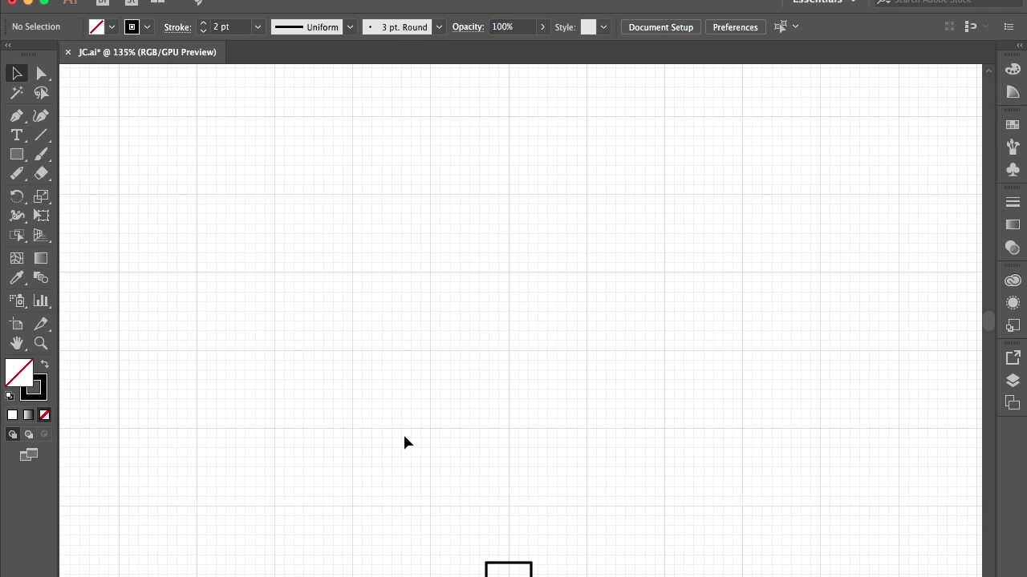
Draw a tall top block and a wide crossbar, nudging the bar up to meet the block.
key(m)
drag(468, 150, 549, 255)
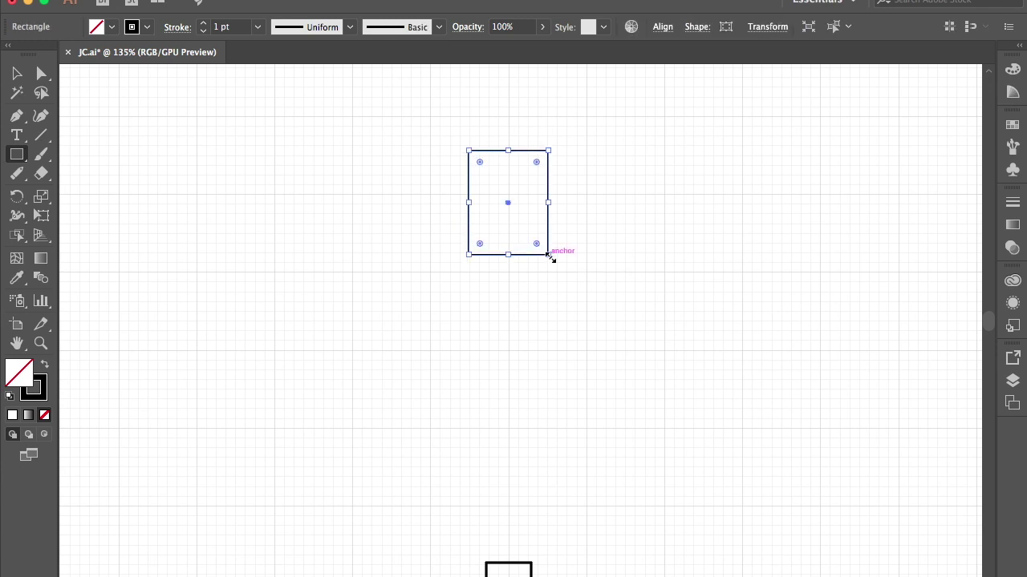
drag(215, 260, 790, 331)
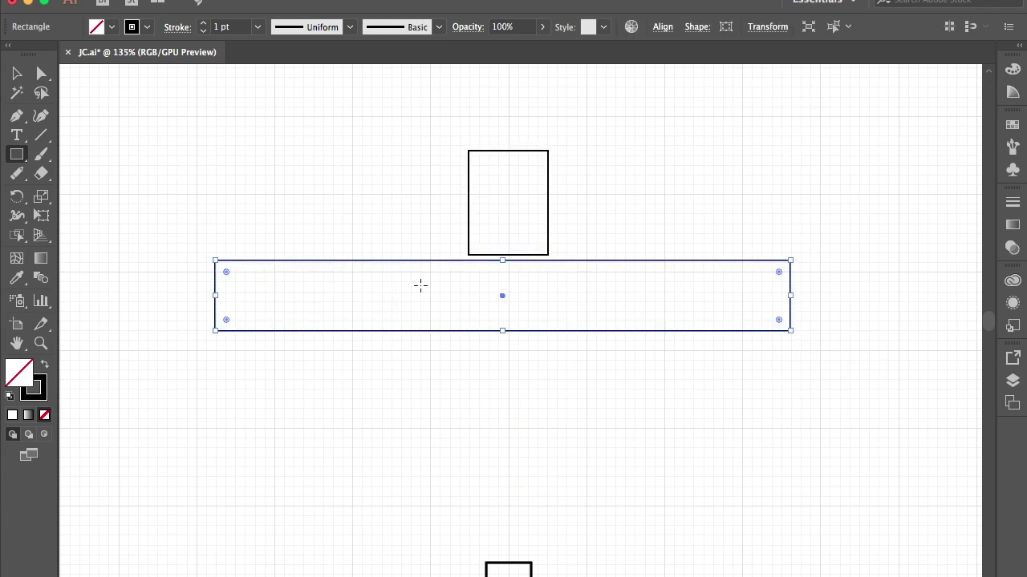
key(v)
drag(542, 266, 543, 261)
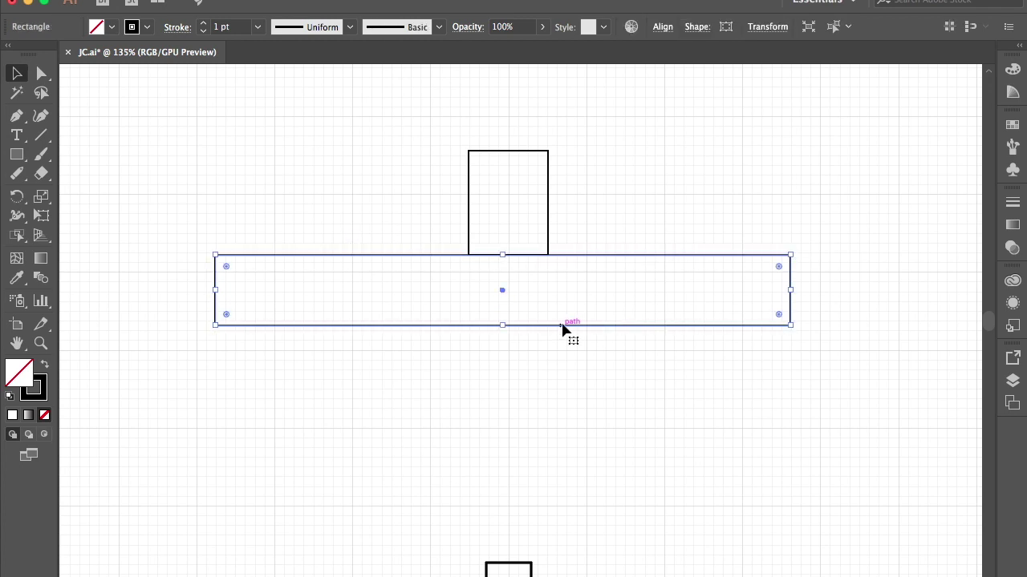
click(634, 380)
click(17, 173)
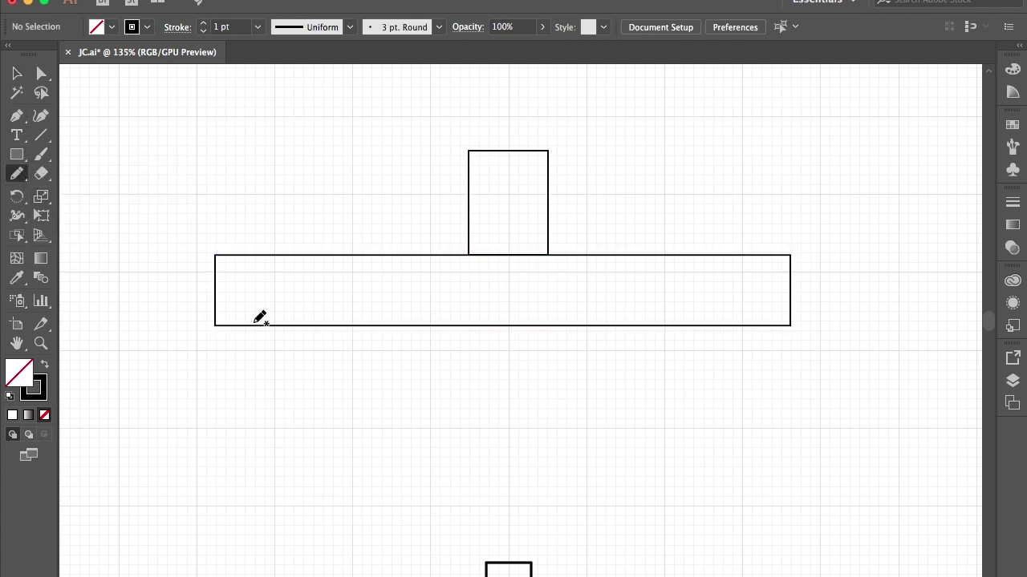
Pencil-sketch the left and right arm curves and the body outline from head to feet.
mouse_move(304, 349)
mouse_down()
mouse_move(343, 377)
mouse_move(434, 412)
mouse_up()
drag(664, 387, 665, 387)
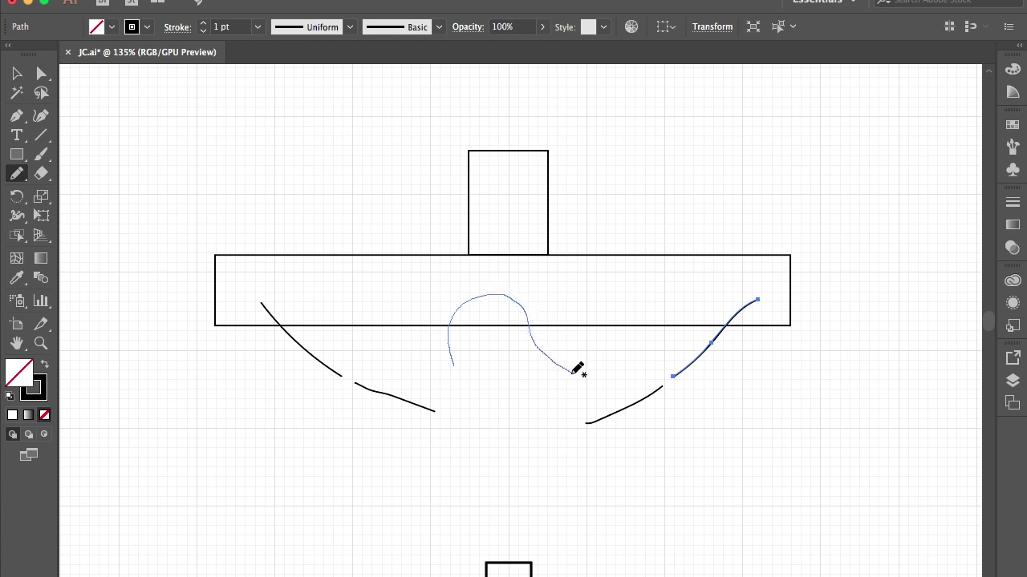
drag(568, 571, 567, 576)
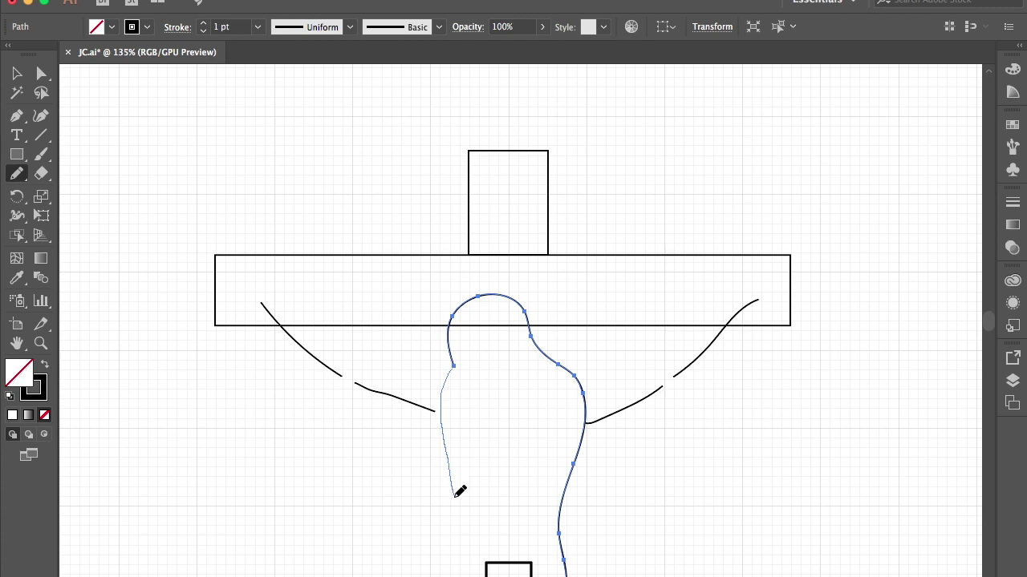
scroll(474, 265, down, 10)
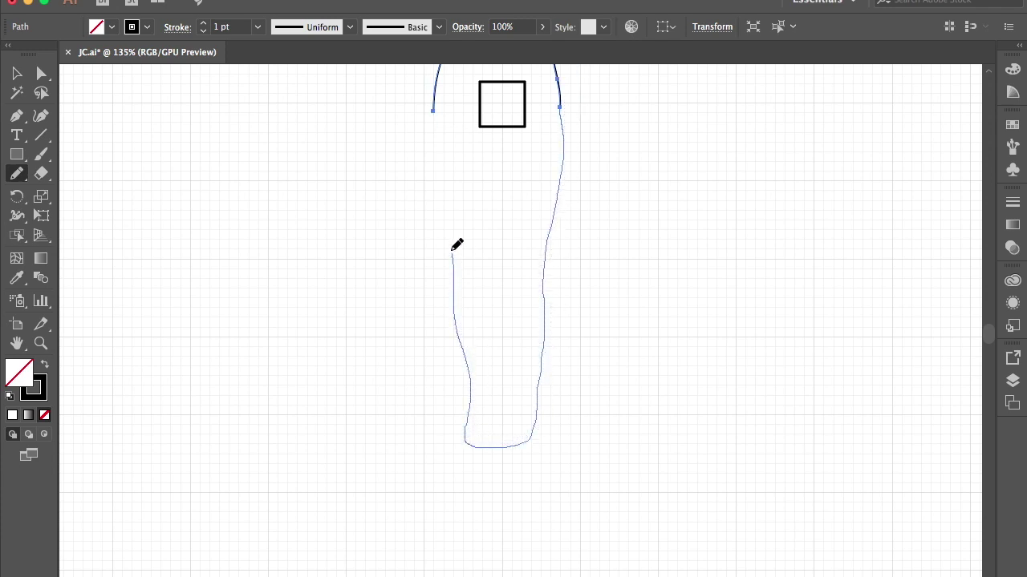
key(ctrl+shift+a)
Move the small rectangle down over the figure's feet.
key(m)
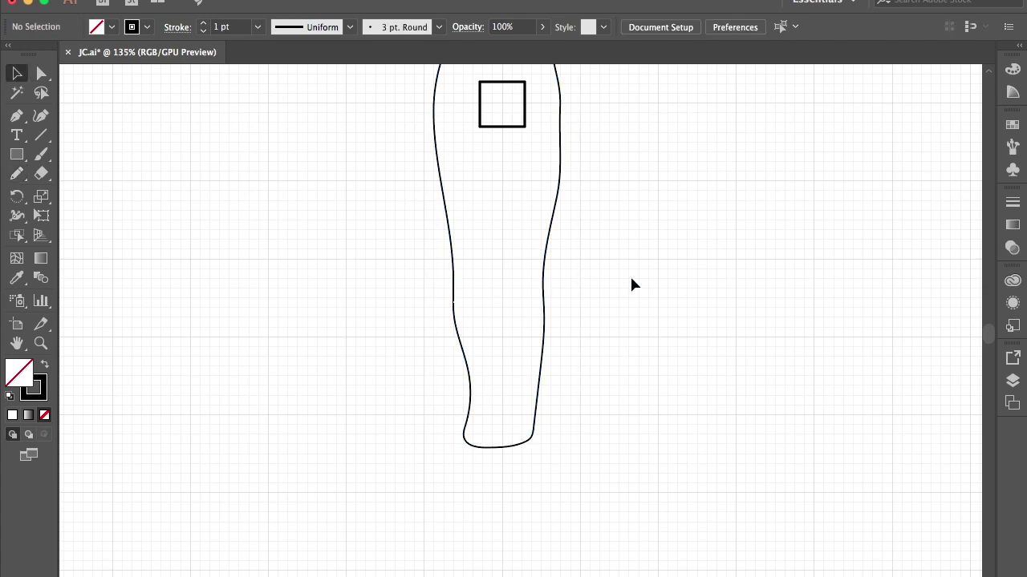
scroll(515, 429, down, 3)
scroll(514, 430, up, 5)
key(v)
click(486, 182)
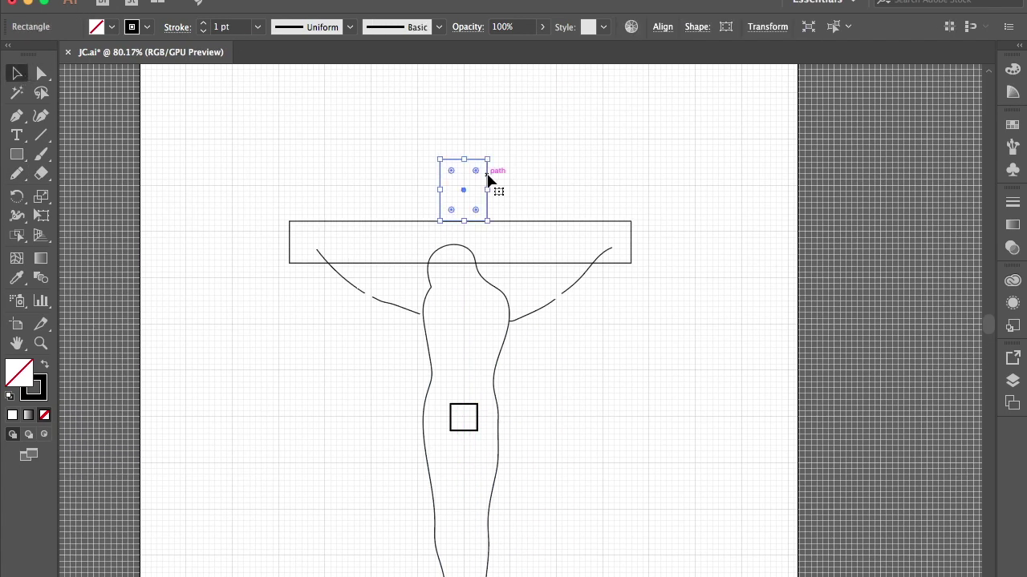
scroll(546, 197, down, 2)
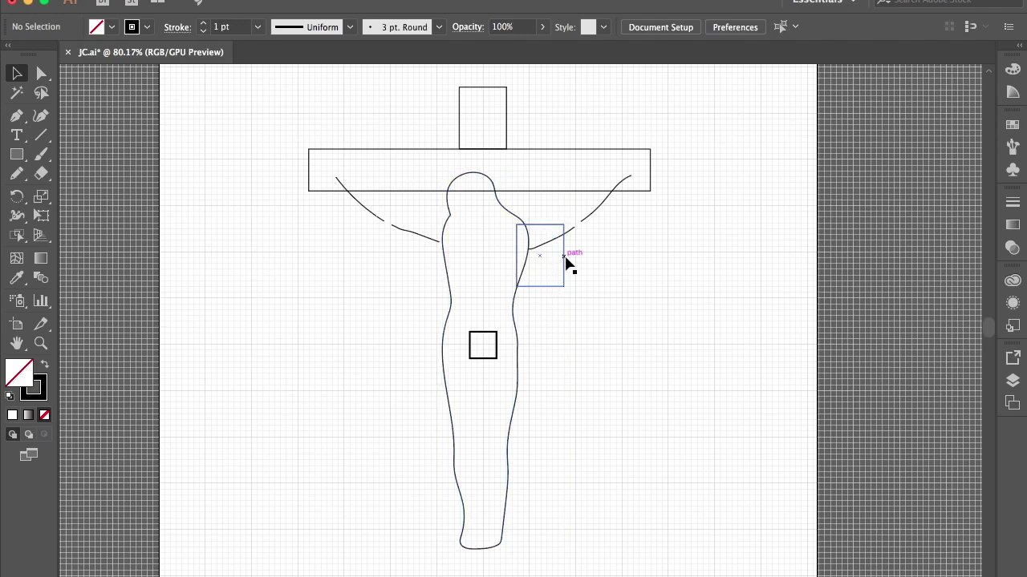
scroll(566, 264, down, 3)
drag(616, 279, 545, 396)
click(527, 200)
Shift the foot rectangle slightly lower and left, and shorten it from its top edge.
scroll(532, 401, down, 2)
drag(530, 475, 527, 481)
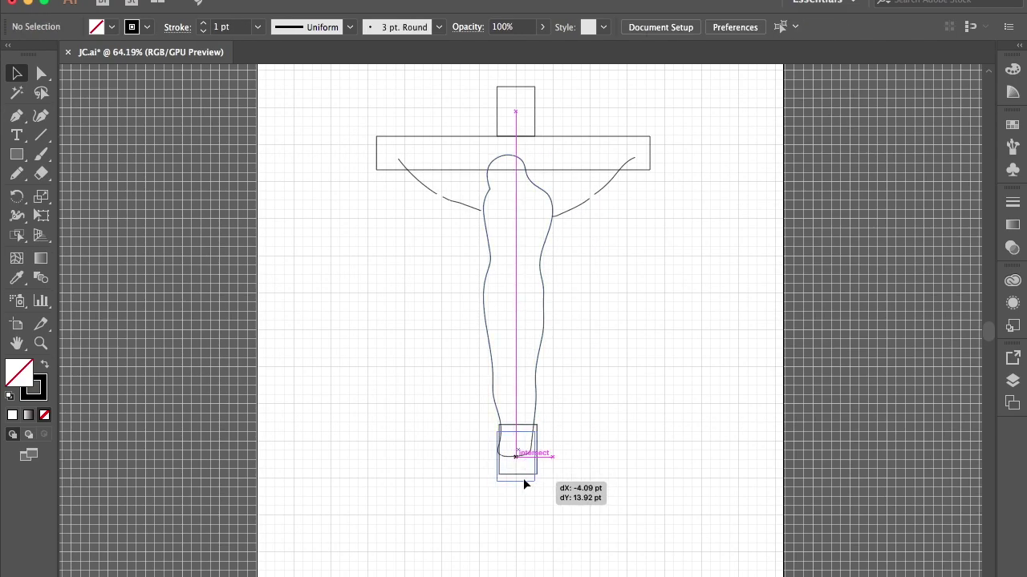
drag(515, 432, 514, 454)
click(591, 467)
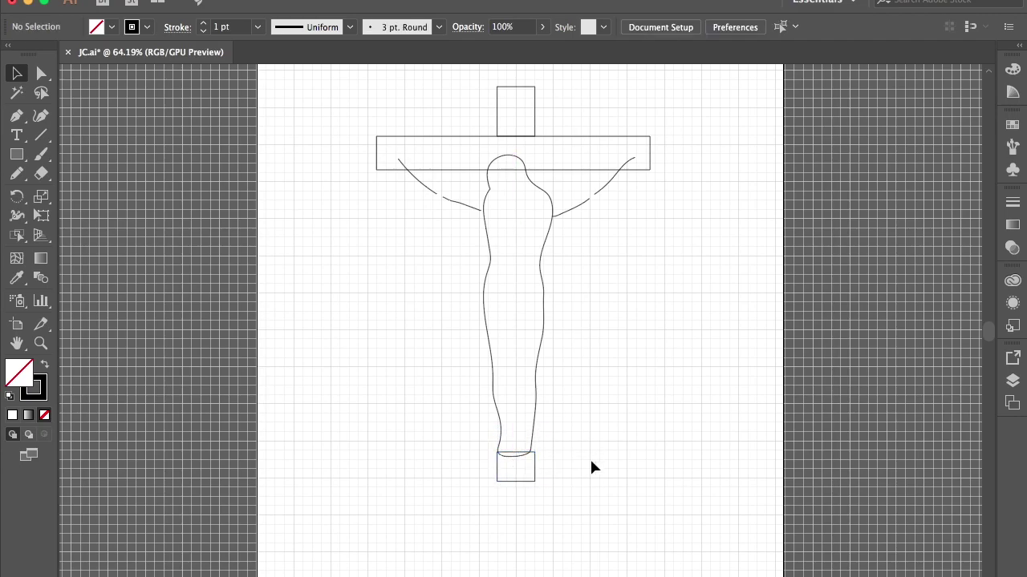
scroll(660, 173, up, 2)
scroll(671, 254, up, 2)
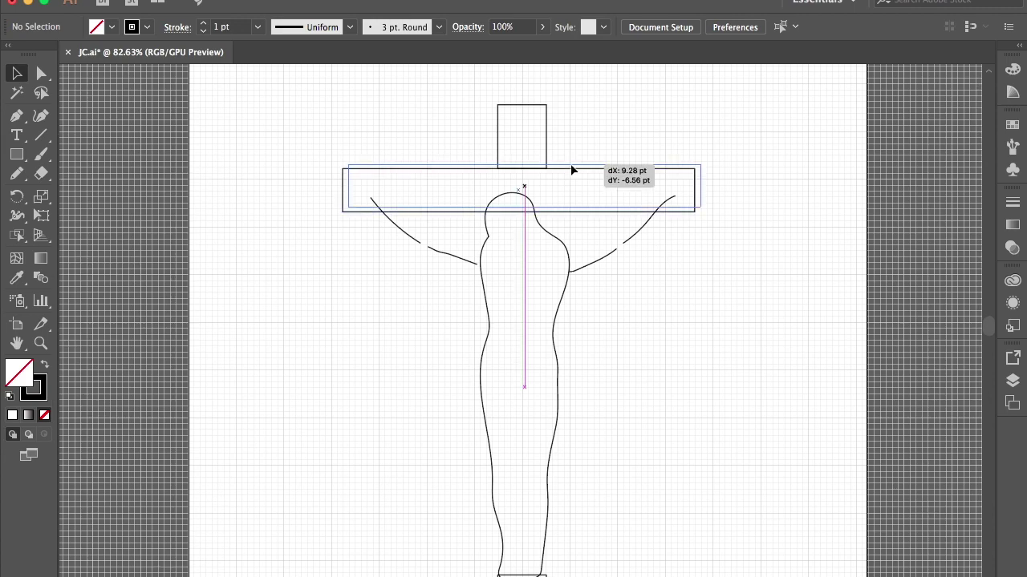
Pull the crossbar's left end inward and recentre the bar under the head.
click(349, 190)
drag(348, 190, 375, 190)
click(530, 153)
drag(586, 170, 570, 166)
click(693, 321)
scroll(693, 321, down, 3)
scroll(693, 321, up, 4)
scroll(732, 340, down, 3)
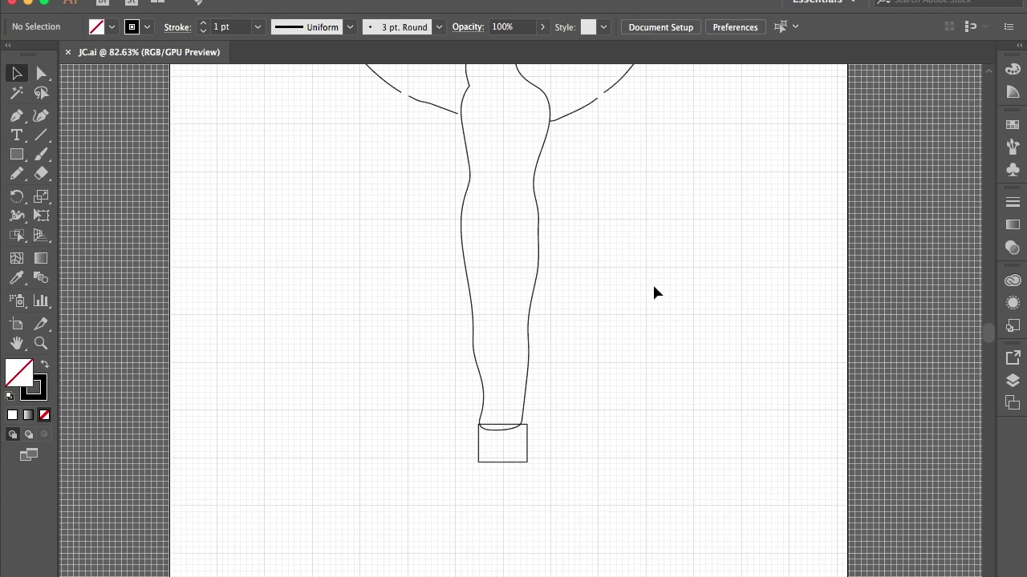
scroll(658, 291, up, 3)
scroll(658, 291, up, 2)
Turn the cross's top block into an area text frame.
drag(16, 134, 94, 175)
click(100, 154)
click(513, 183)
Type BROKEN in the top block and adjust its character settings.
text(B)
double_click(528, 191)
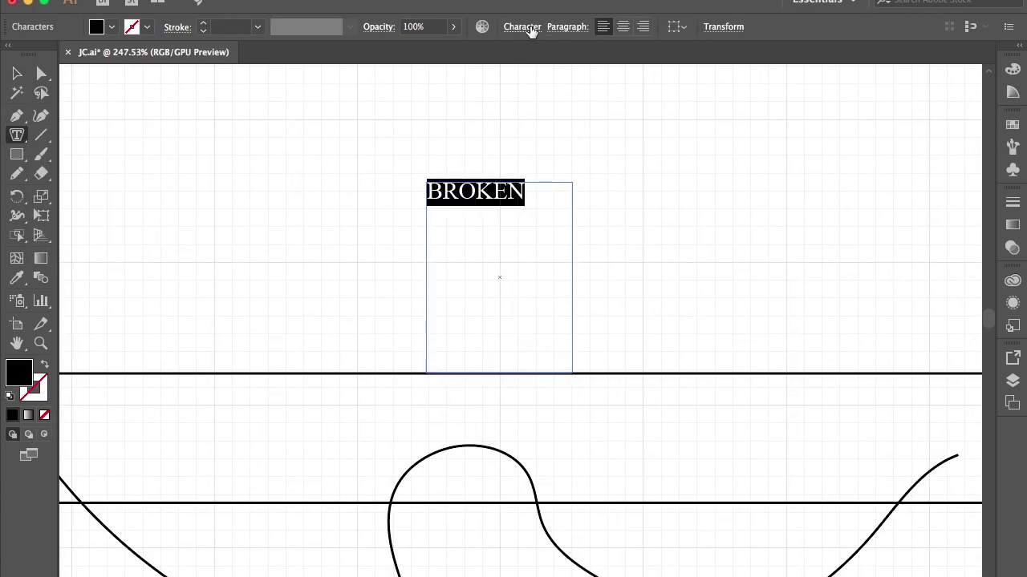
click(523, 27)
click(569, 195)
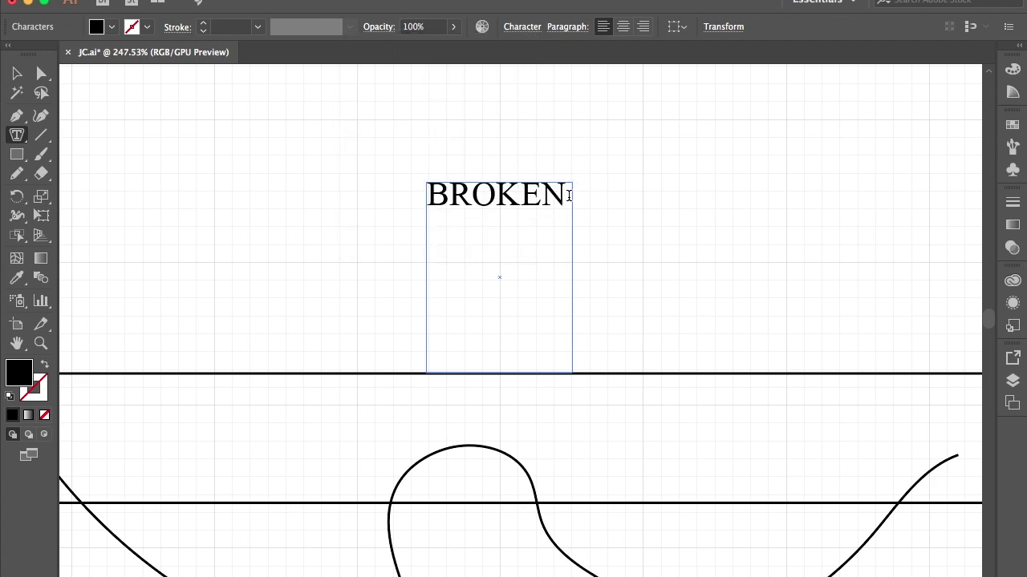
Add SINNER on the next line at a larger font size.
text(SINNER)
drag(566, 240, 427, 241)
click(522, 27)
click(359, 147)
key(Return)
click(567, 247)
Add DIRTY below SINNER at a larger font size.
text(DIRTY)
drag(568, 297, 427, 297)
click(522, 26)
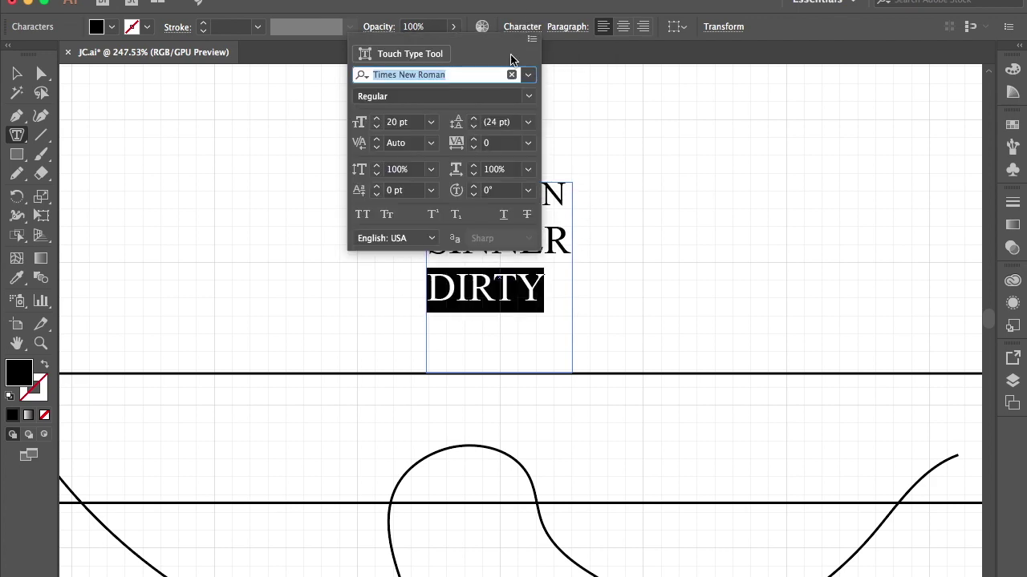
key(Return)
click(560, 302)
key(Return)
Add LOST on a new line, enlarge it, and grow the frame to show it.
text(LOST)
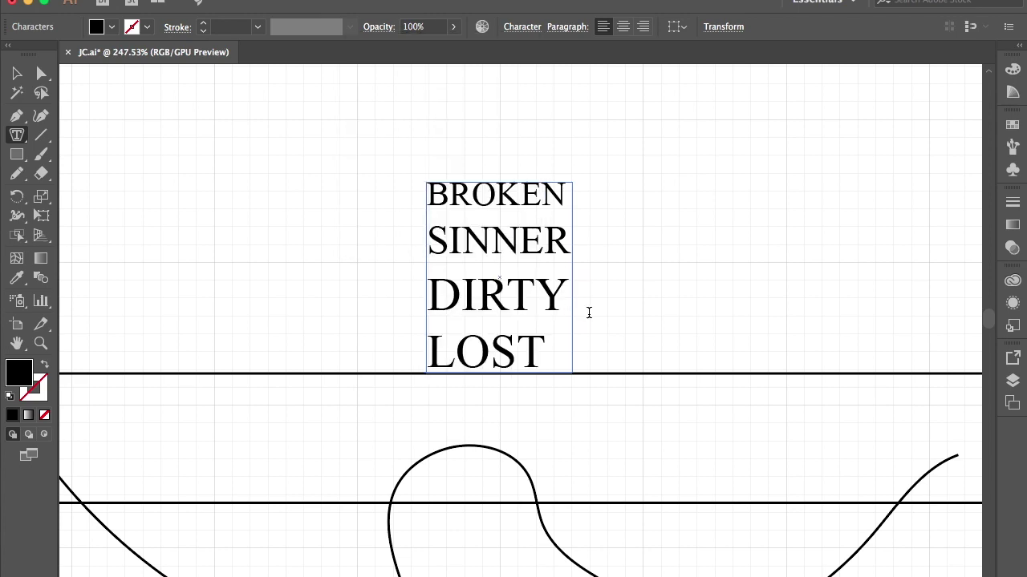
drag(545, 349, 427, 348)
click(522, 26)
click(377, 119)
key(Escape)
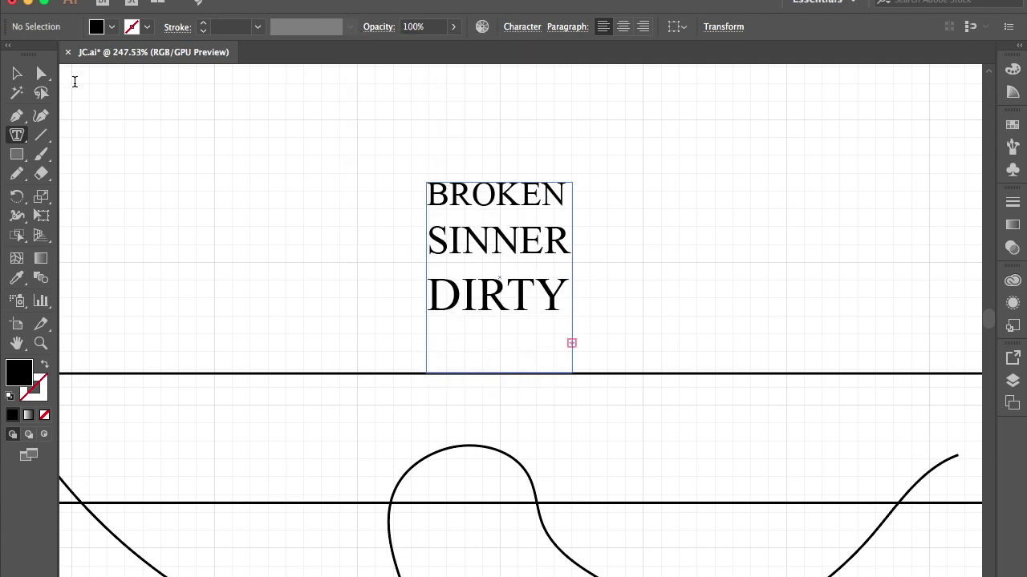
key(Escape)
double_click(500, 373)
Set LOST in Times New Roman at a larger size.
click(16, 135)
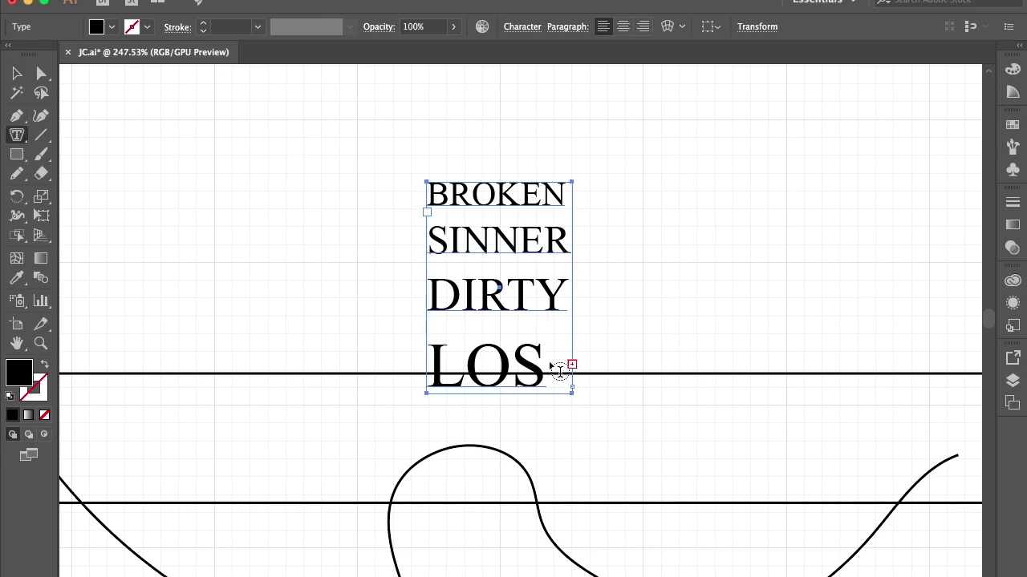
drag(545, 369, 427, 369)
click(523, 27)
click(553, 360)
click(522, 26)
double_click(497, 369)
click(522, 26)
key(Return)
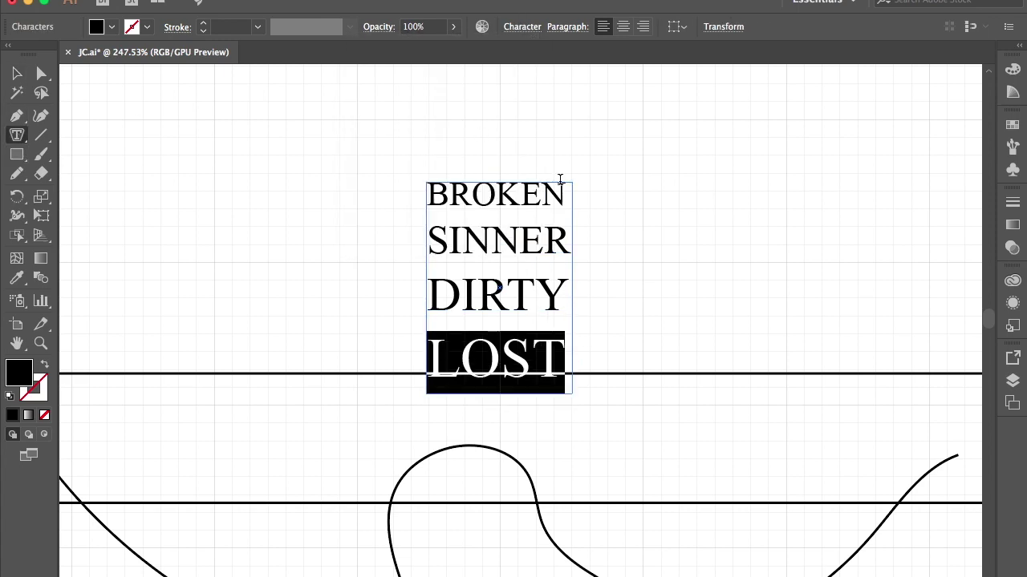
Centre-align all four stacked words in the top block.
key(ctrl+a)
key(ctrl+shift+c)
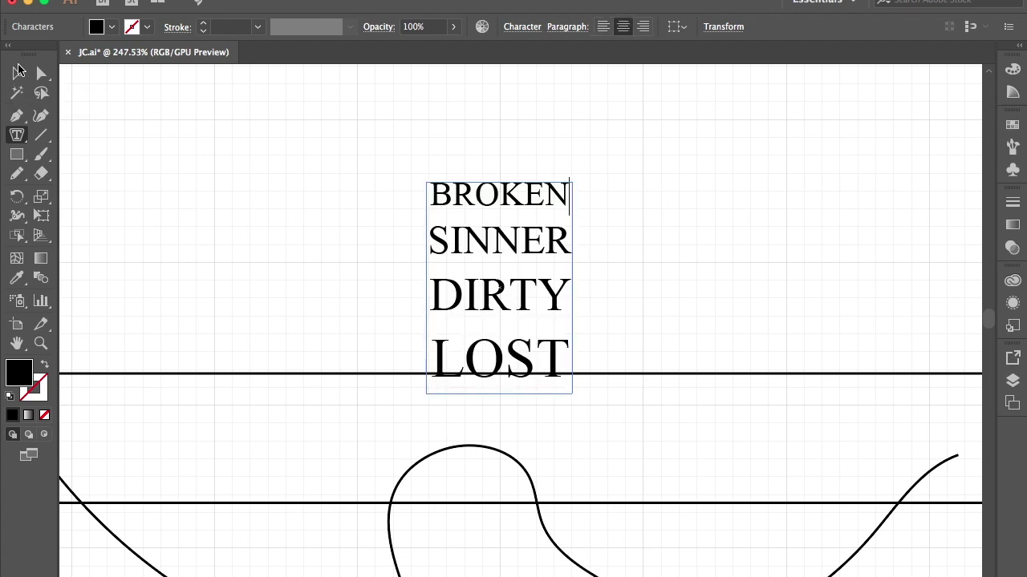
click(19, 70)
click(657, 214)
click(635, 374)
scroll(506, 383, down, 3)
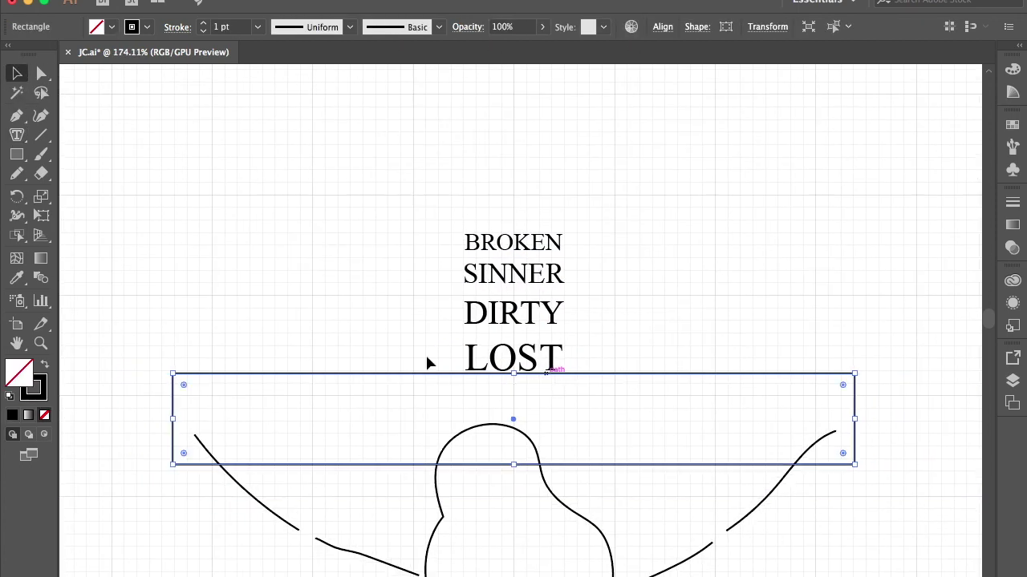
Type WEAK and SICK into the crossbar, stepping the font size down to 20 pt.
key(t)
click(187, 374)
text(WEAK)
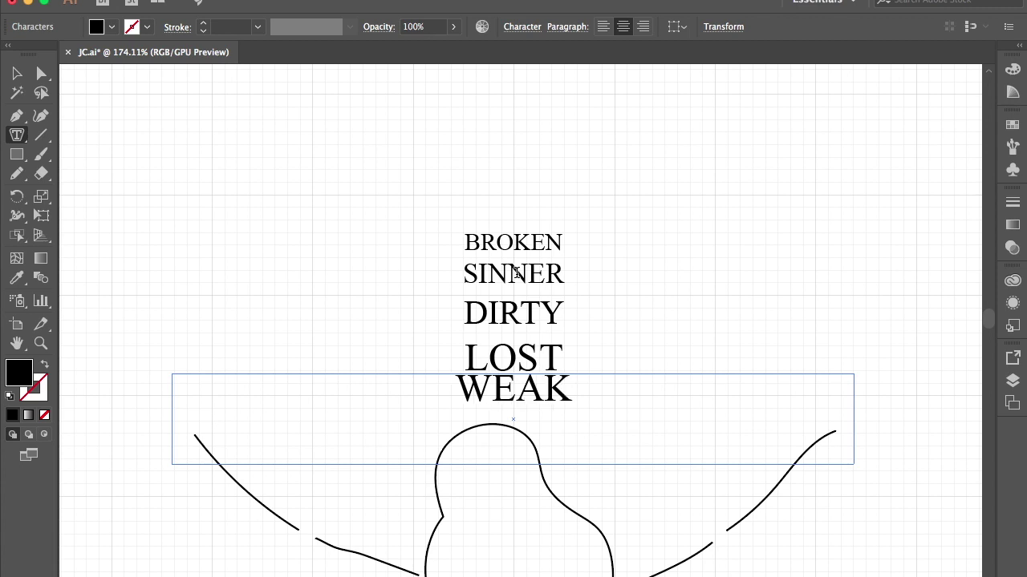
click(522, 27)
click(378, 119)
text(S)
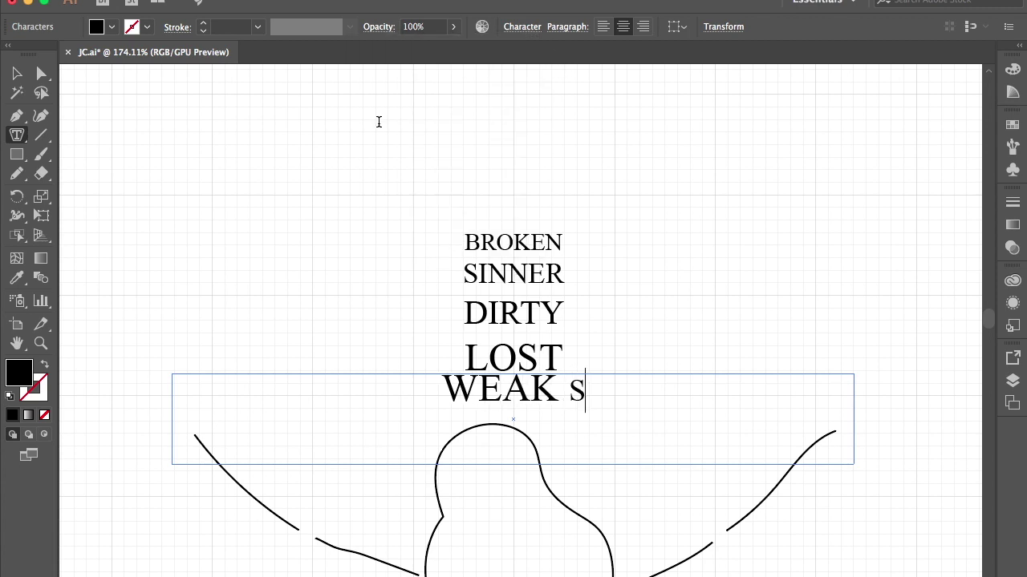
text(ICK)
click(523, 26)
click(377, 126)
Add LIAR and ADULTERER, then raise the font size for the next words.
text(LIAR)
click(522, 26)
click(376, 126)
click(726, 401)
text(ADULTERER)
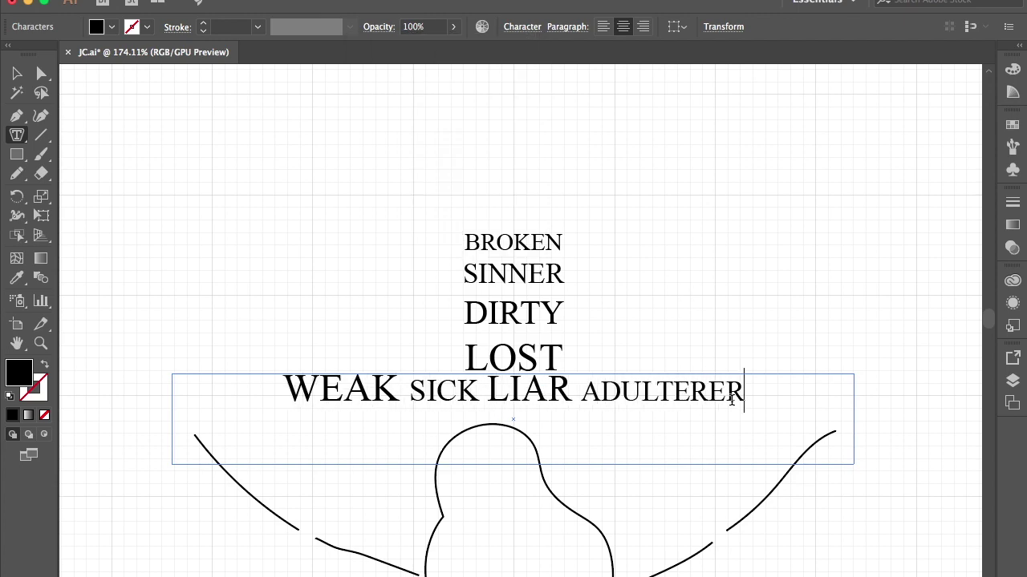
click(522, 26)
click(522, 27)
click(522, 27)
click(376, 117)
Add HYPOCRITE EVIL, then DISOBEDIENT at a smaller size.
text(HYPOCRITE )
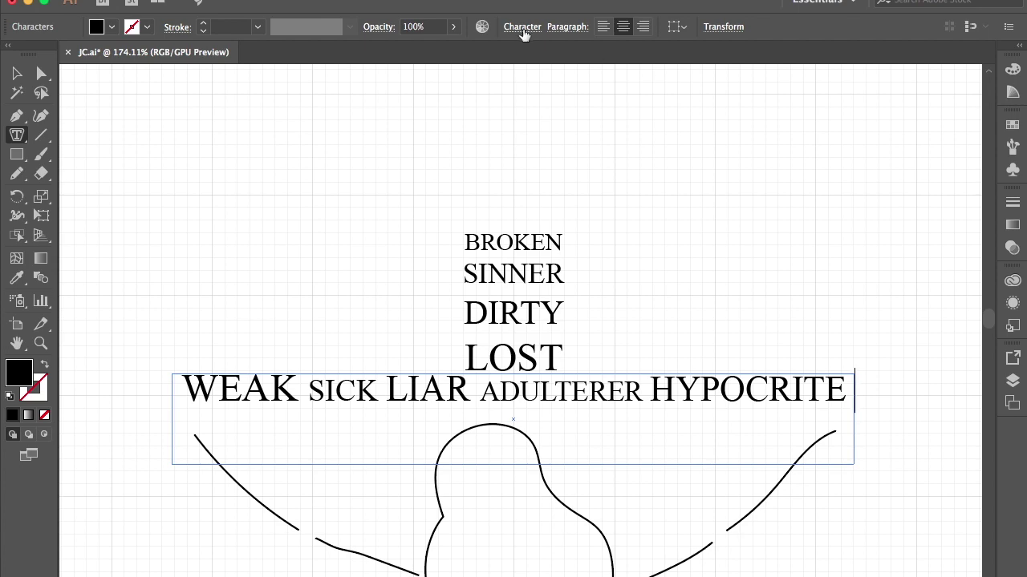
text(EVIL)
click(522, 26)
click(377, 125)
text(I)
key(BackSpace)
text(DISOBEDIENT DECEITFUL)
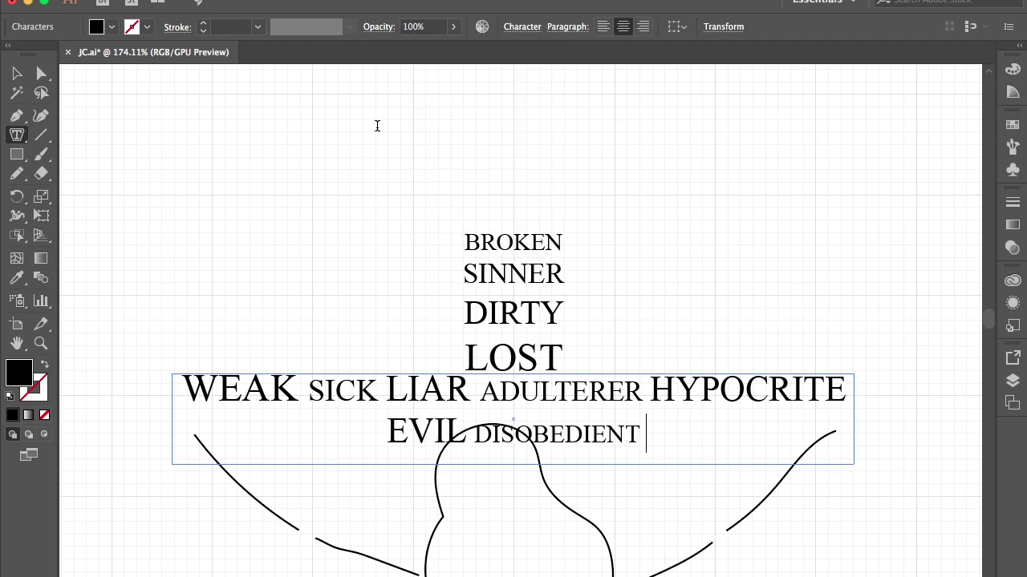
click(522, 27)
Add DECEITFUL at 17 pt, then an enlarged CORRUPT.
text(DECEITFUL)
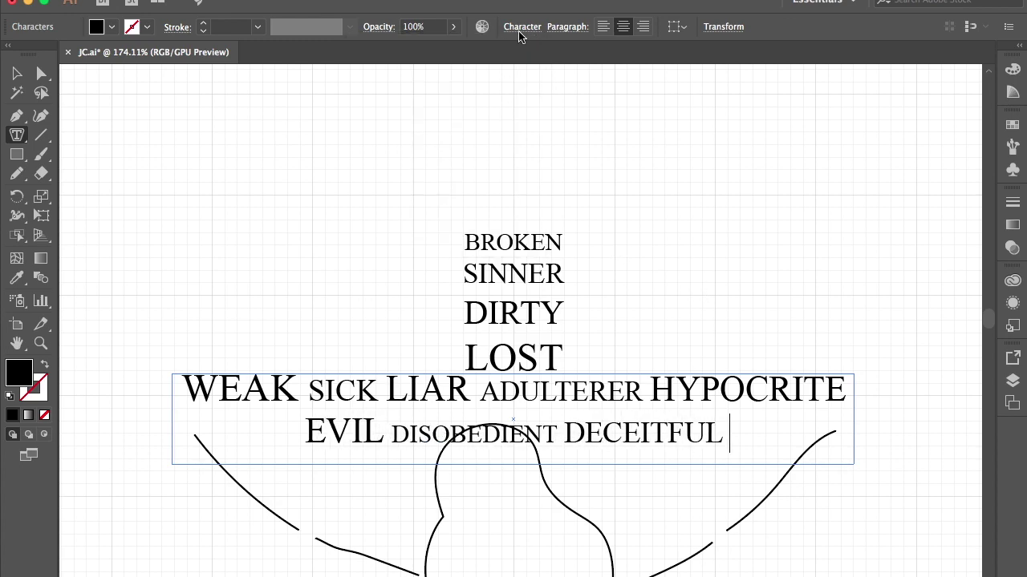
click(522, 26)
click(376, 127)
click(522, 26)
click(376, 118)
text(CORRUPT)
key(shift+alt+Left)
click(522, 27)
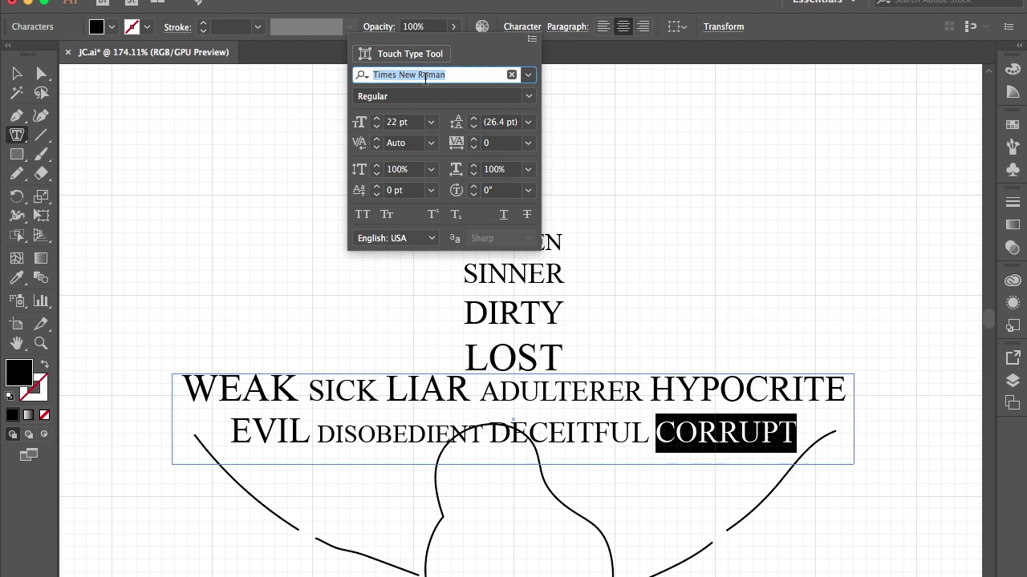
click(376, 121)
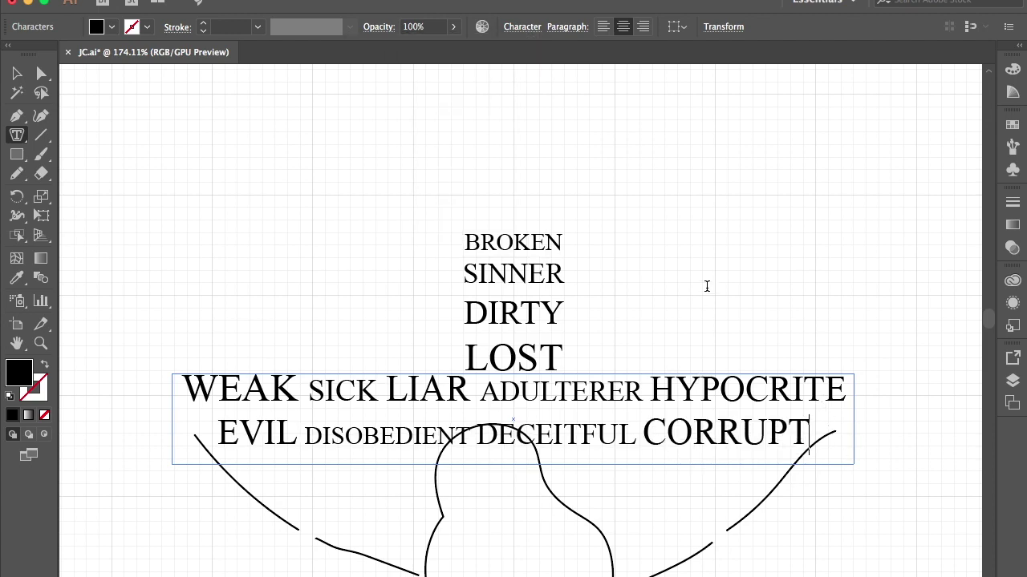
Lengthen the box under the torso downward and type VAIN in it.
scroll(706, 286, down, 15)
key(Escape)
drag(511, 356, 538, 446)
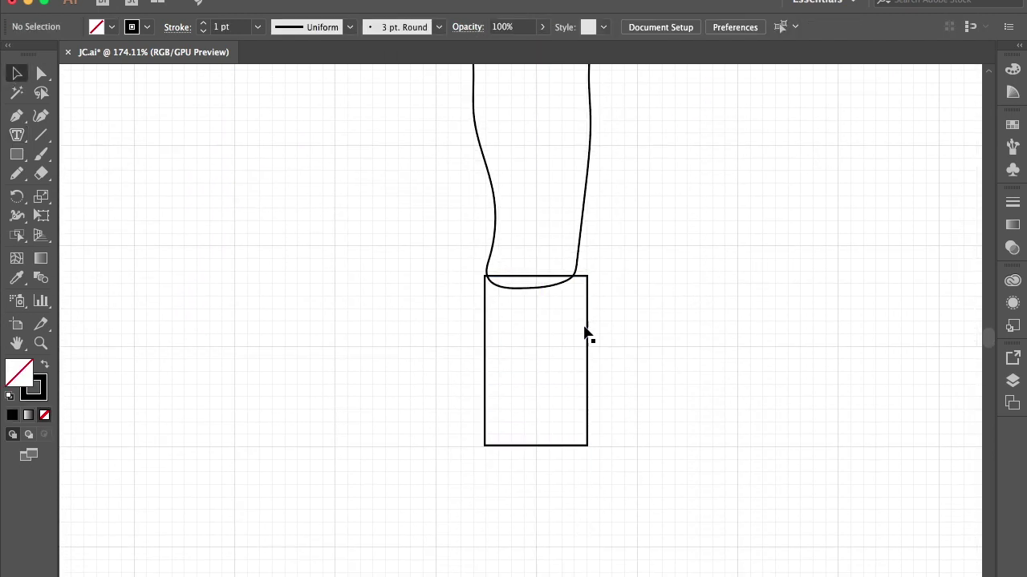
key(t)
click(484, 329)
text(VAIN)
click(522, 26)
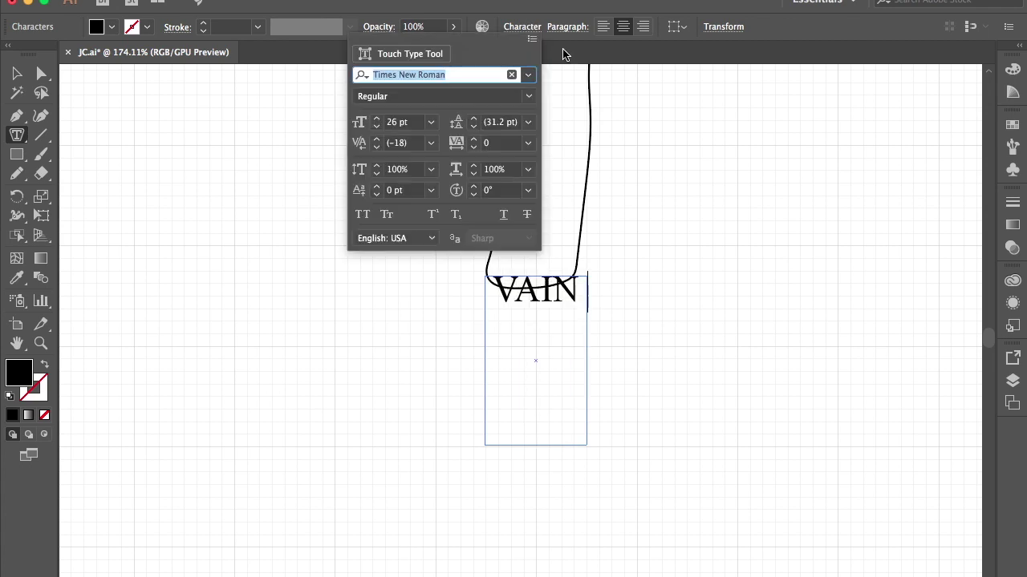
Add FAITHLESS on a new line under VAIN and shrink it to fit one line.
click(571, 332)
key(Return)
text(FAITH-LESS)
key(shift+alt+Left)
key(shift+alt+Left)
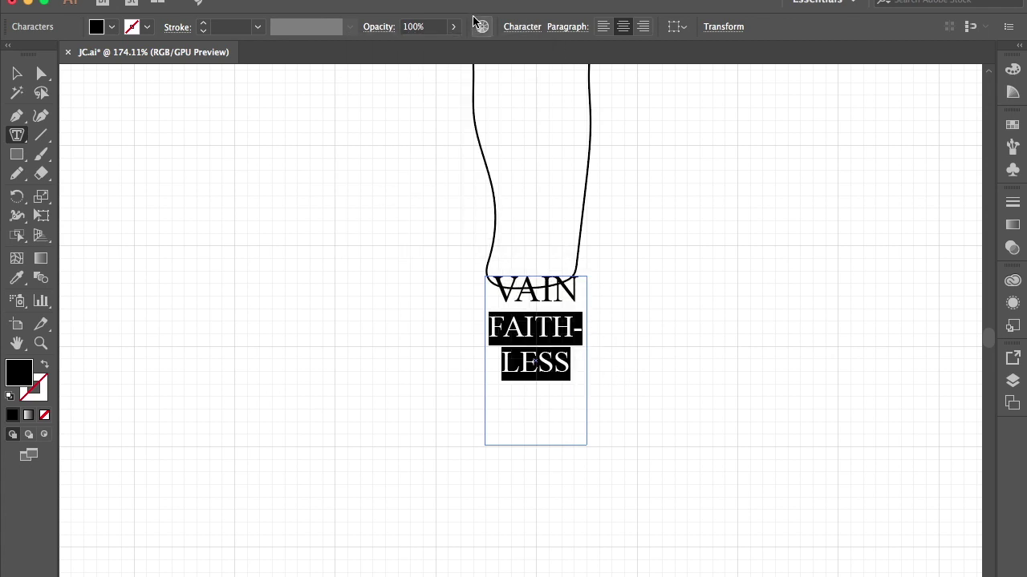
click(523, 27)
scroll(379, 128, down, 8)
click(583, 321)
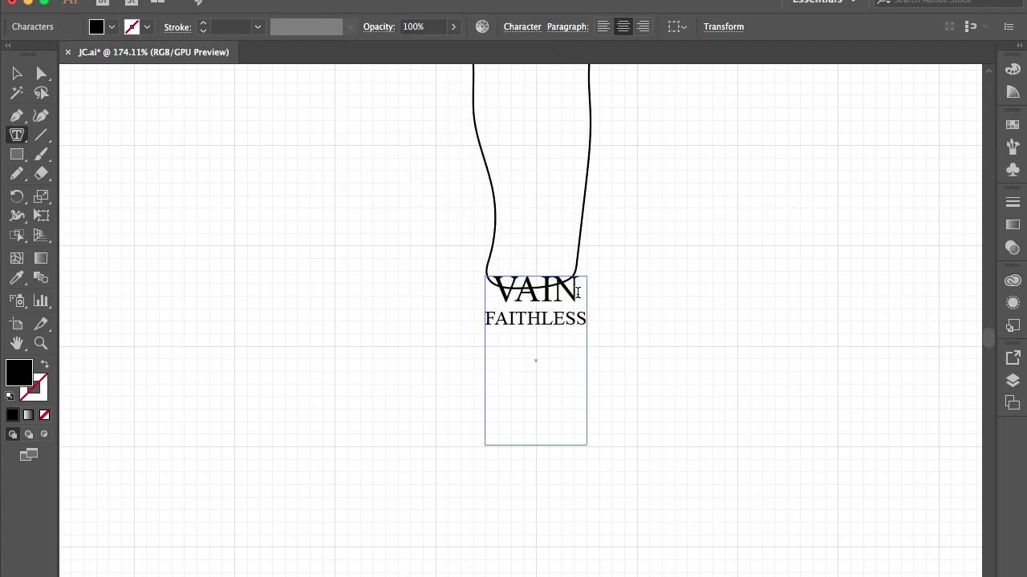
Enlarge VAIN so it fills the box width.
double_click(577, 292)
click(522, 26)
scroll(379, 122, up, 4)
click(585, 321)
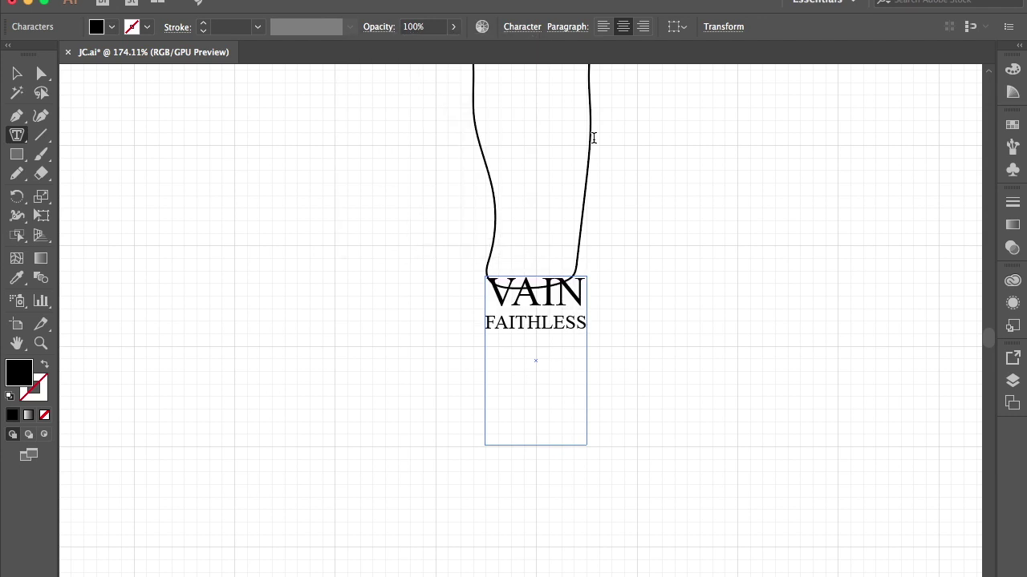
Complete GREEDY and enlarge it to span the box.
text(GREEDY)
key(shift+alt+Left)
click(522, 26)
scroll(379, 122, up, 4)
click(580, 353)
click(522, 27)
click(560, 395)
Add IGNORANT and LUSTFUL below, shrinking LUSTFUL to fit one line.
text(IGNORANT)
click(522, 26)
key(Return)
text(LUST-FUL)
key(shift+alt+Left)
click(522, 27)
scroll(399, 124, down, 2)
click(583, 403)
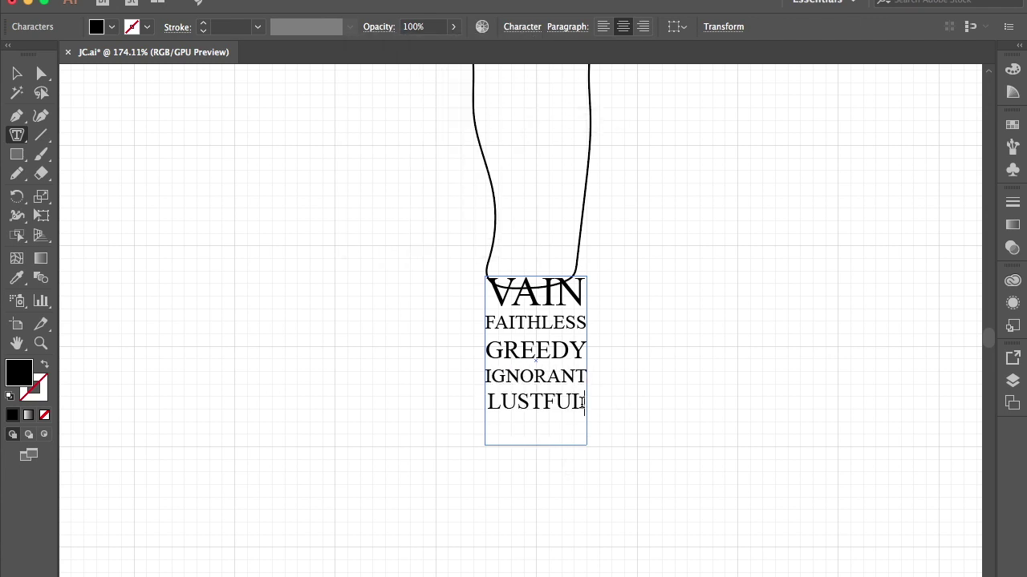
click(522, 27)
Type DISHONEST and begin the next word on the lines below.
key(Return)
text(D)
text(ISHONEST)
key(Escape)
key(t)
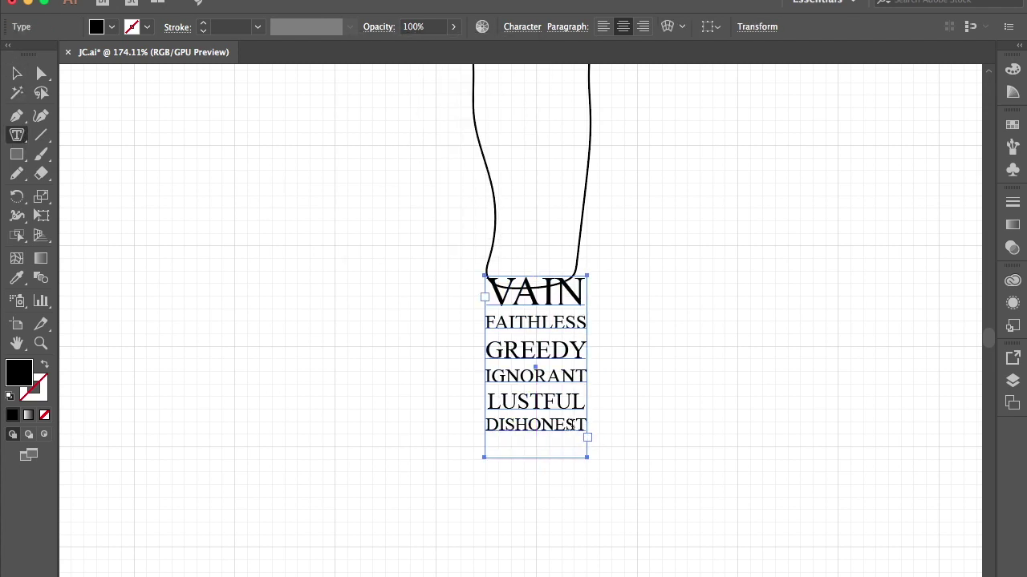
click(523, 26)
key(Escape)
text(EA)
key(Escape)
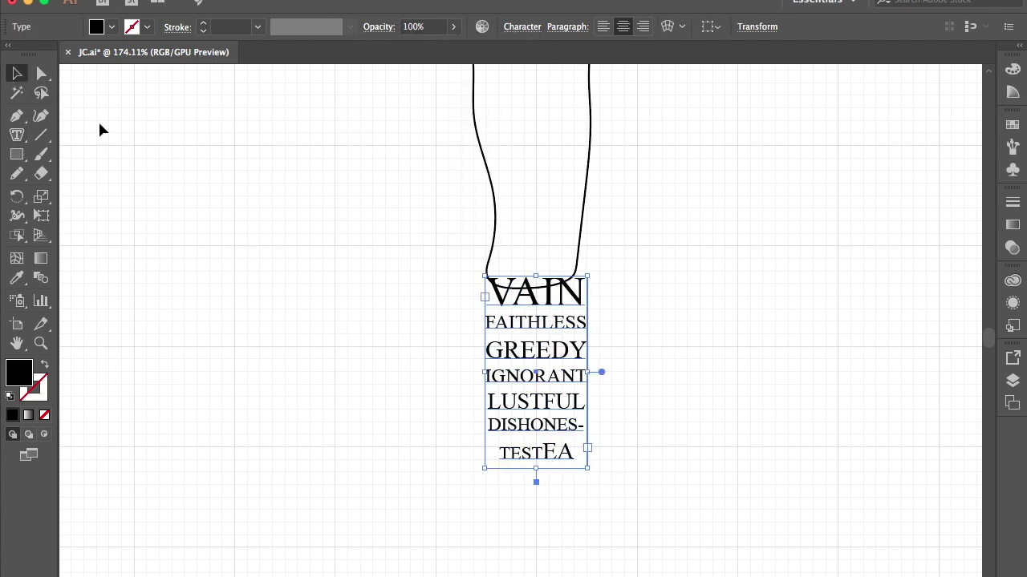
click(17, 135)
Resize the wrapped DISHONEST line so it fits the box.
drag(487, 419, 538, 454)
click(522, 26)
click(378, 126)
click(376, 126)
key(ctrl+shift+period)
click(522, 26)
click(378, 128)
click(570, 450)
Delete the extra EST letters and set DISHONEST to 13 pt.
drag(559, 420, 582, 421)
key(BackSpace)
double_click(535, 420)
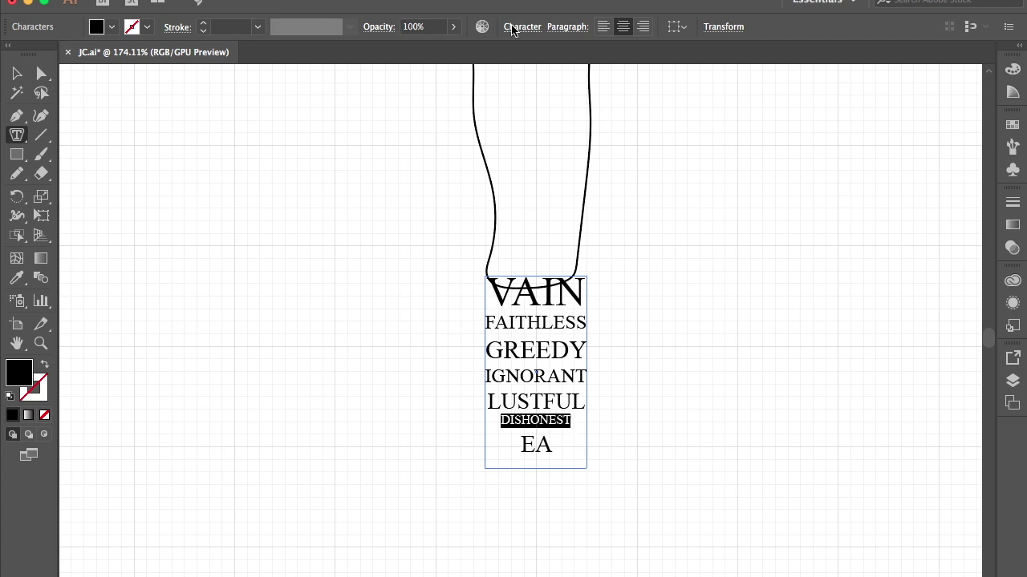
click(522, 26)
click(376, 118)
click(557, 449)
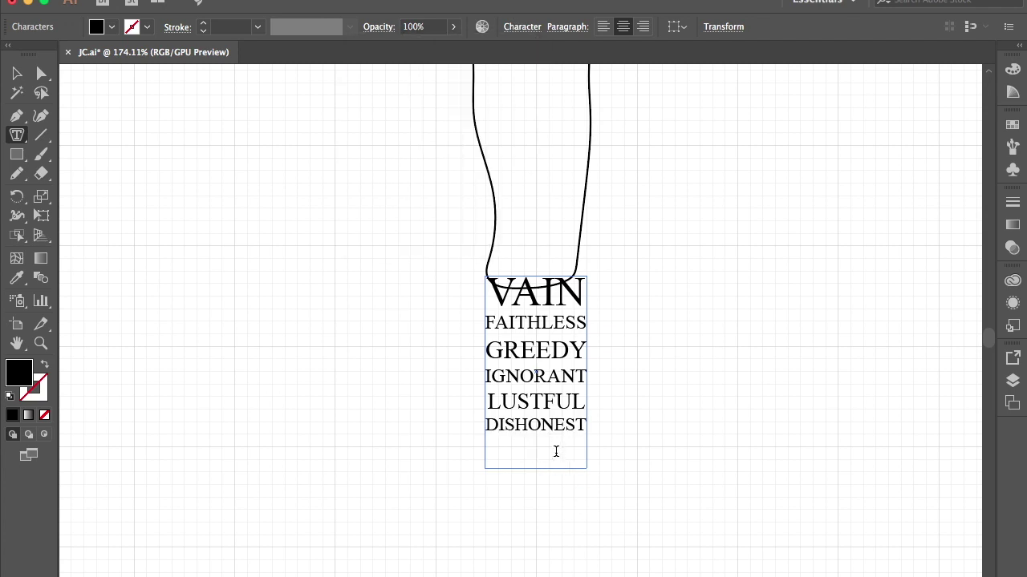
text(JEALOU)
Size JEALOUS to fit on one line, then deselect the word list.
double_click(556, 451)
click(523, 27)
click(376, 118)
click(378, 128)
click(494, 451)
drag(489, 451, 585, 451)
click(522, 27)
key(Escape)
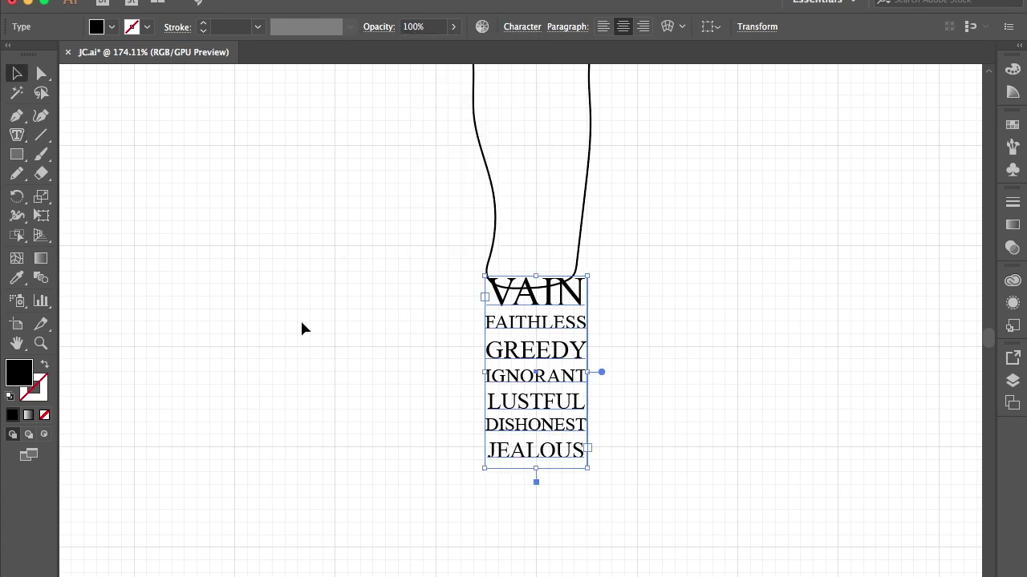
scroll(548, 433, up, 2)
click(624, 341)
scroll(624, 341, down, 3)
scroll(623, 341, up, 5)
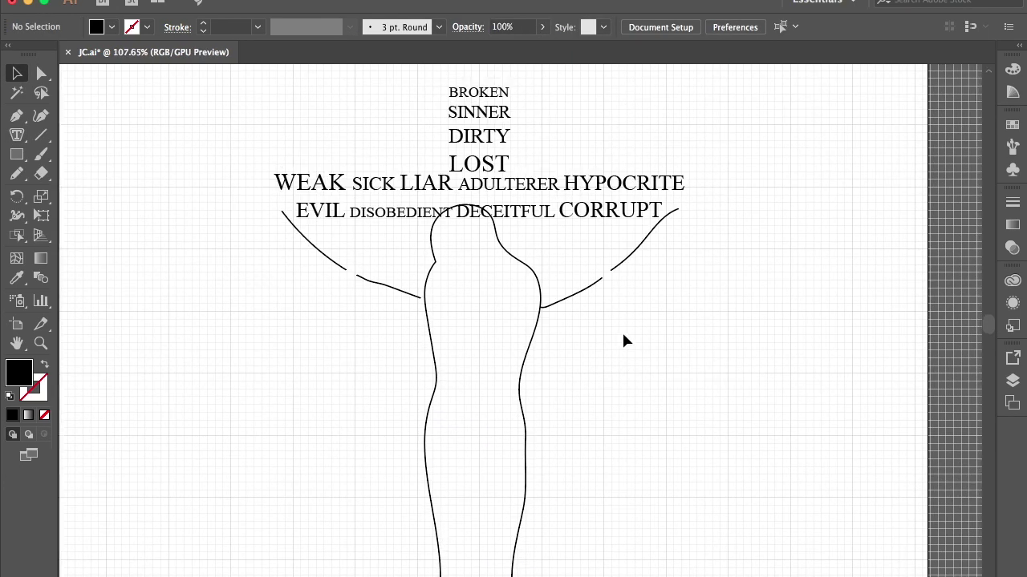
Insert PRIDEFUL before EVIL on the crossbar's second line and reduce it to 13 pt.
click(394, 211)
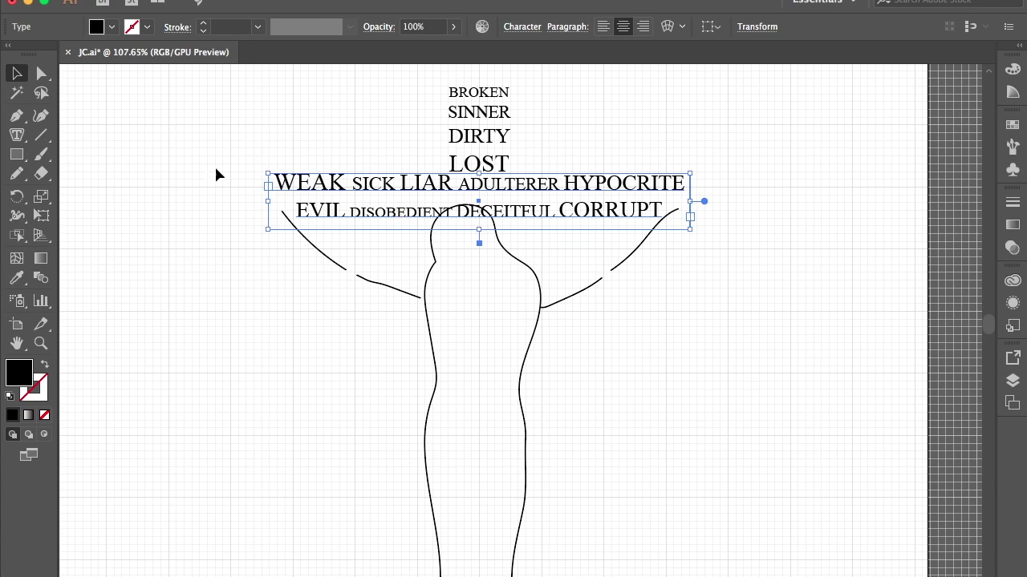
scroll(217, 172, up, 2)
double_click(294, 255)
click(516, 27)
text(prideful)
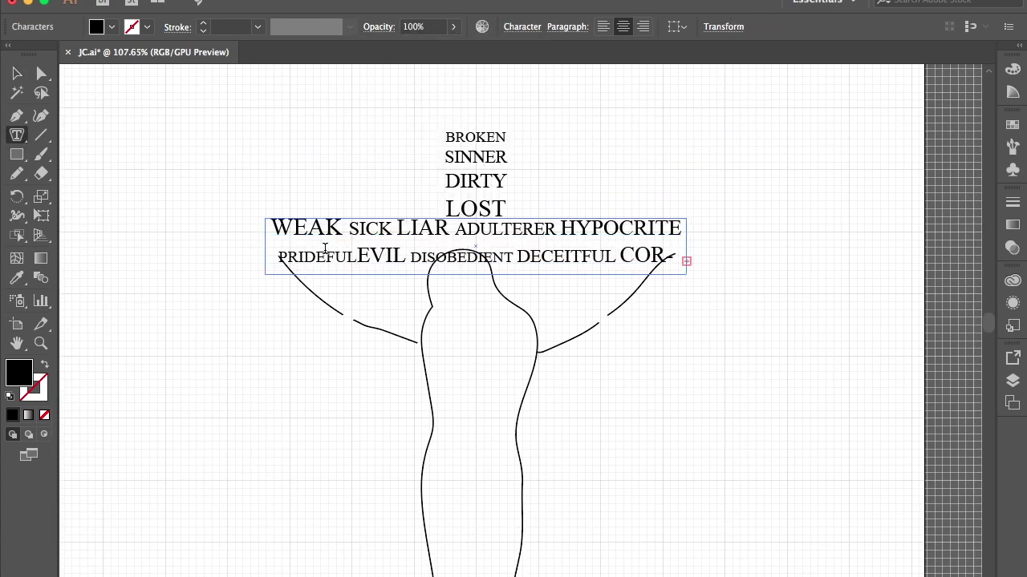
drag(351, 255, 272, 257)
click(516, 27)
key(Down)
key(Down)
key(Down)
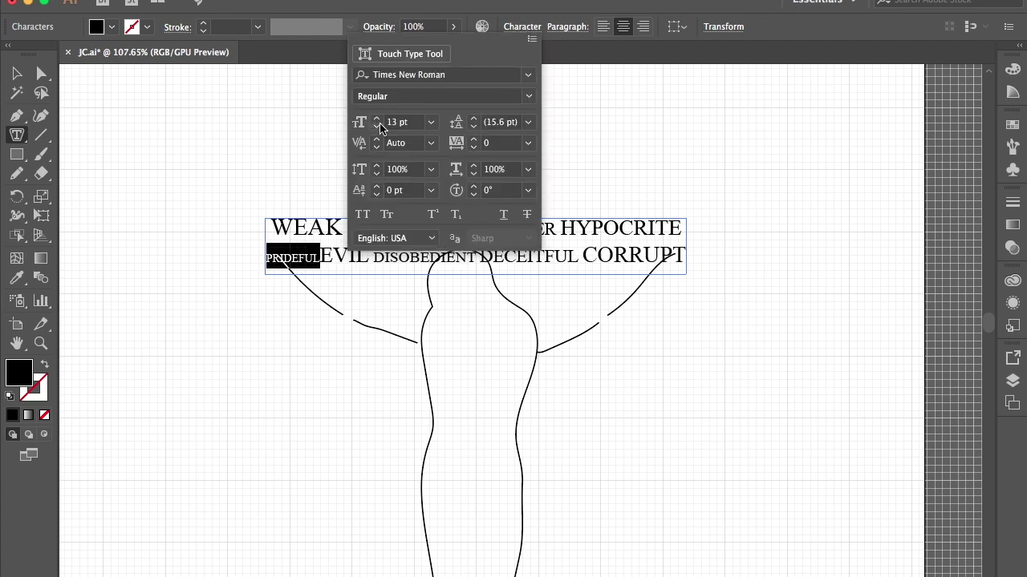
key(Return)
key(Escape)
scroll(454, 222, down, 10)
scroll(390, 277, up, 8)
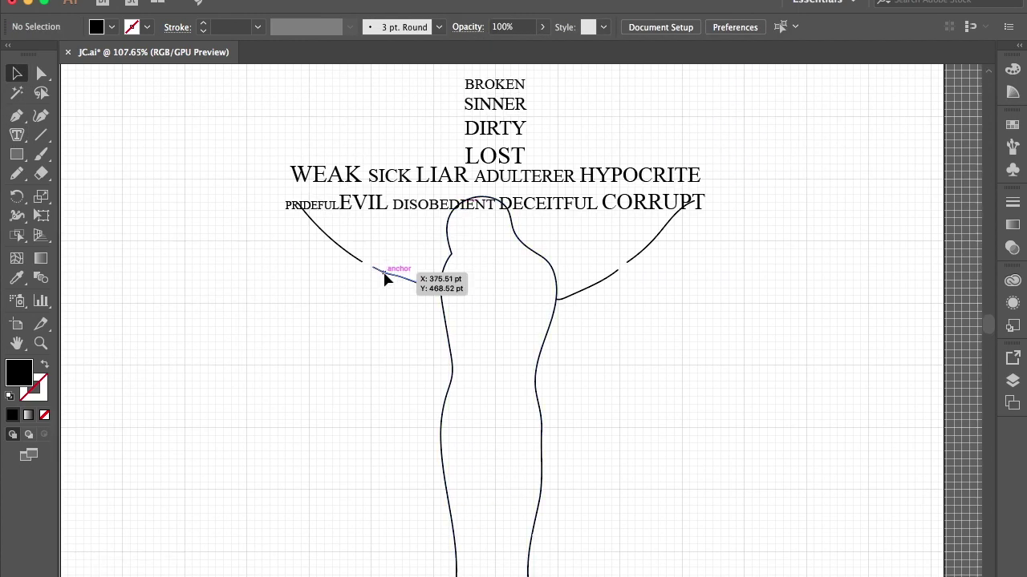
Run SAVIOR along the upper-left arm curve at 25 pt in crimson.
click(324, 232)
drag(17, 135, 120, 172)
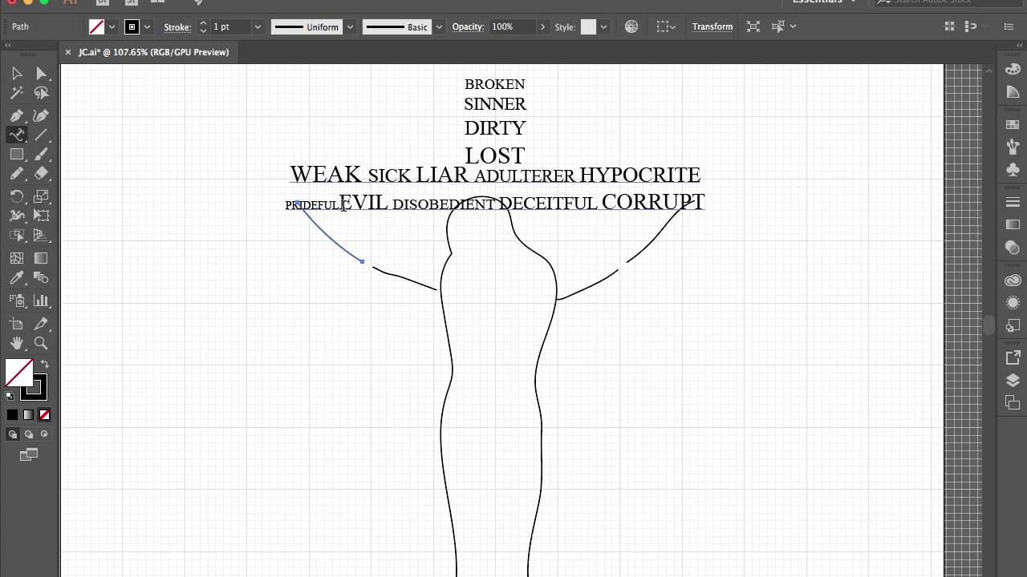
click(303, 203)
text(SAVIOR)
click(515, 26)
click(377, 118)
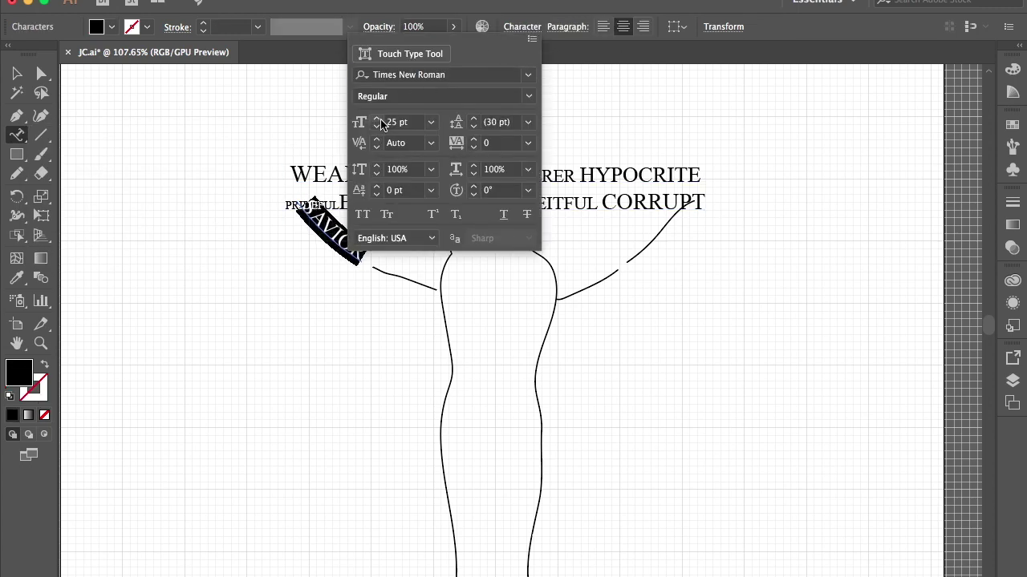
click(112, 26)
click(136, 75)
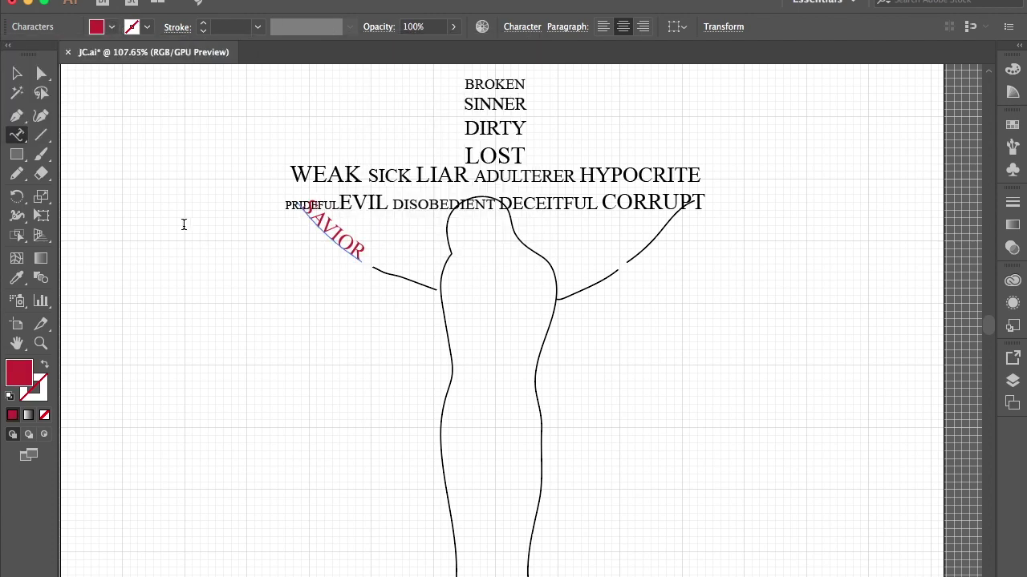
Type REDE on the left arm path, try 12 pt, then undo the attempt.
click(375, 268)
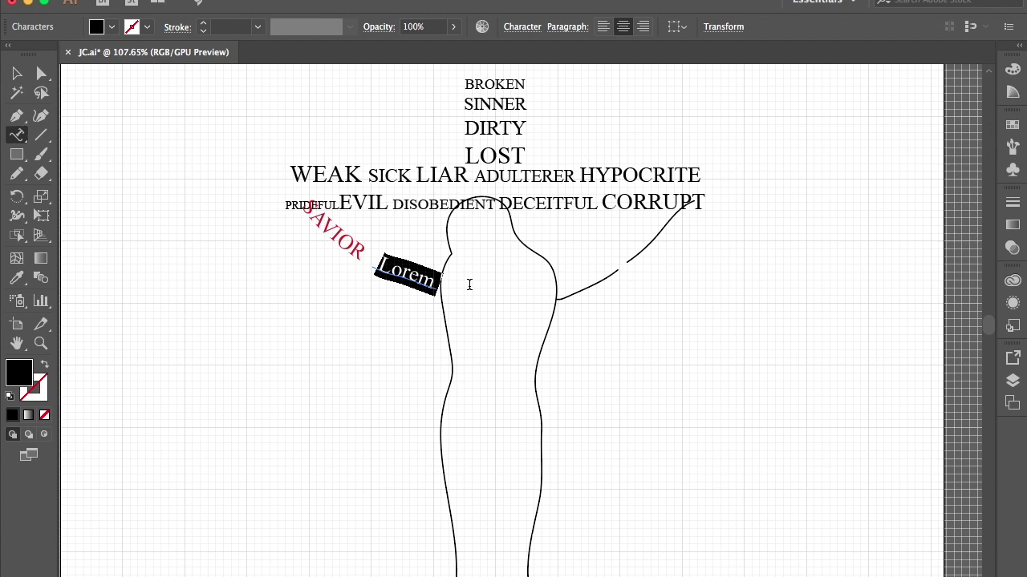
text(REDE)
double_click(381, 273)
click(522, 27)
text(12)
key(Return)
click(373, 261)
key(ctrl+a)
key(ctrl+z)
key(Escape)
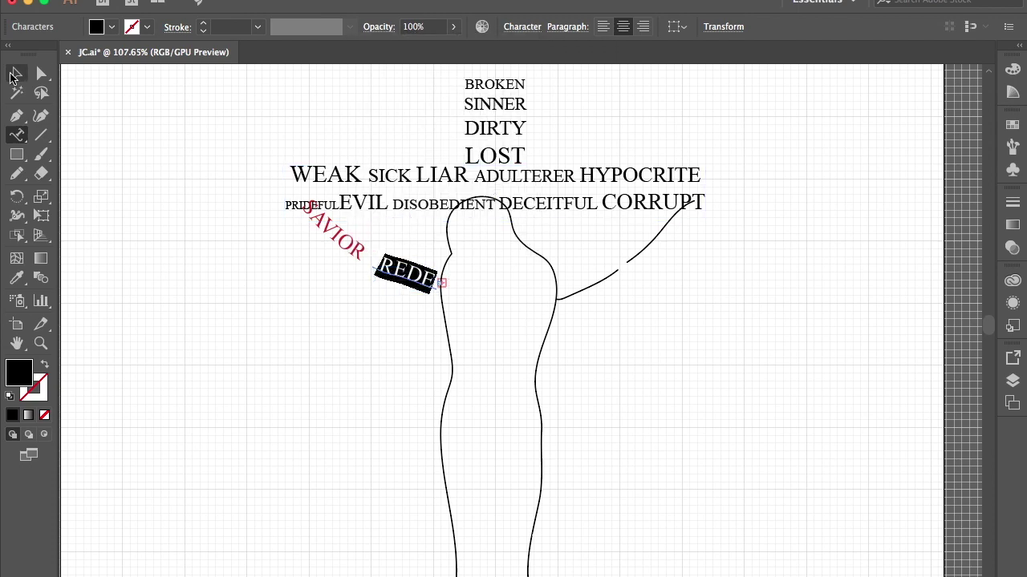
key(ctrl+z)
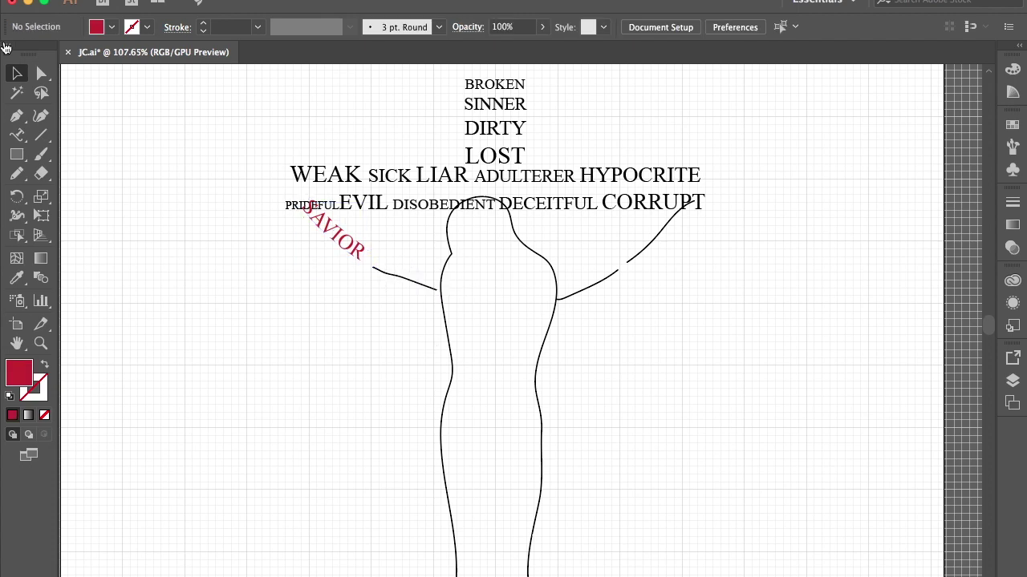
key(ctrl+z)
Set the REDEEMER path text to 14 pt.
click(522, 26)
text(12)
key(Return)
click(468, 285)
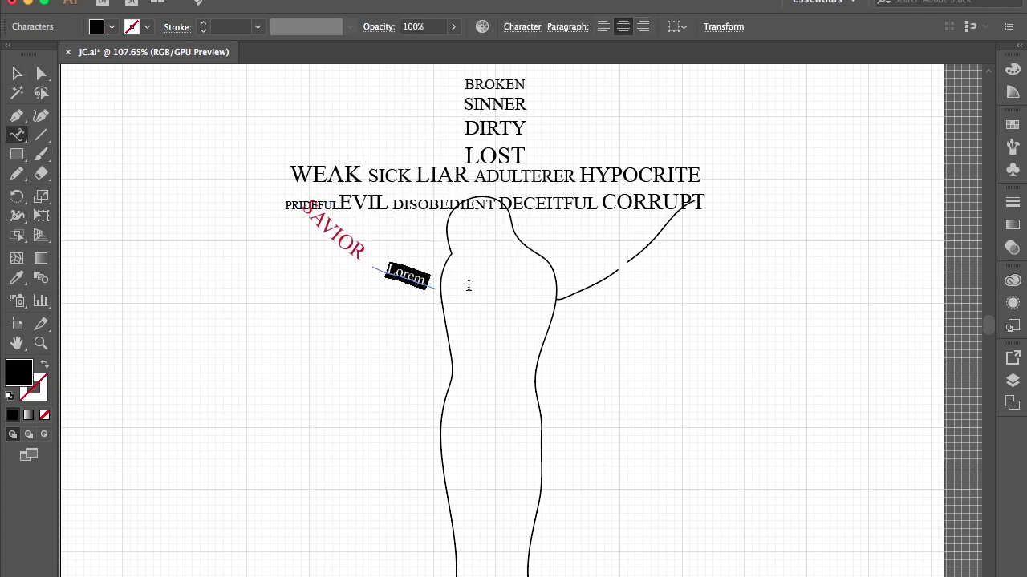
click(409, 277)
double_click(411, 278)
click(523, 26)
click(377, 117)
click(398, 410)
Fill REDEEMER crimson and slide it along the arm toward SAVIOR.
click(111, 27)
click(126, 57)
key(Escape)
drag(372, 269, 366, 261)
click(409, 365)
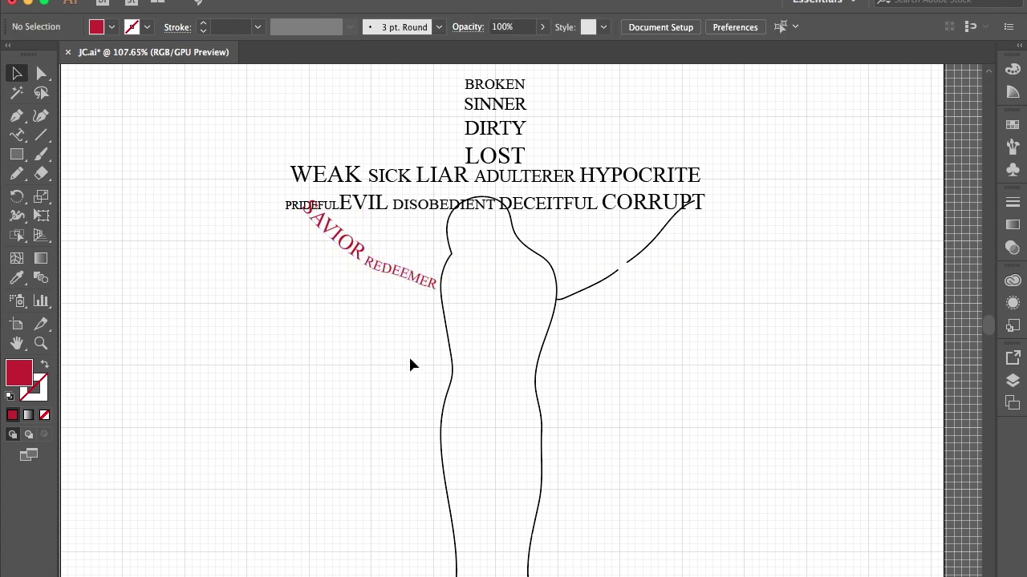
click(17, 134)
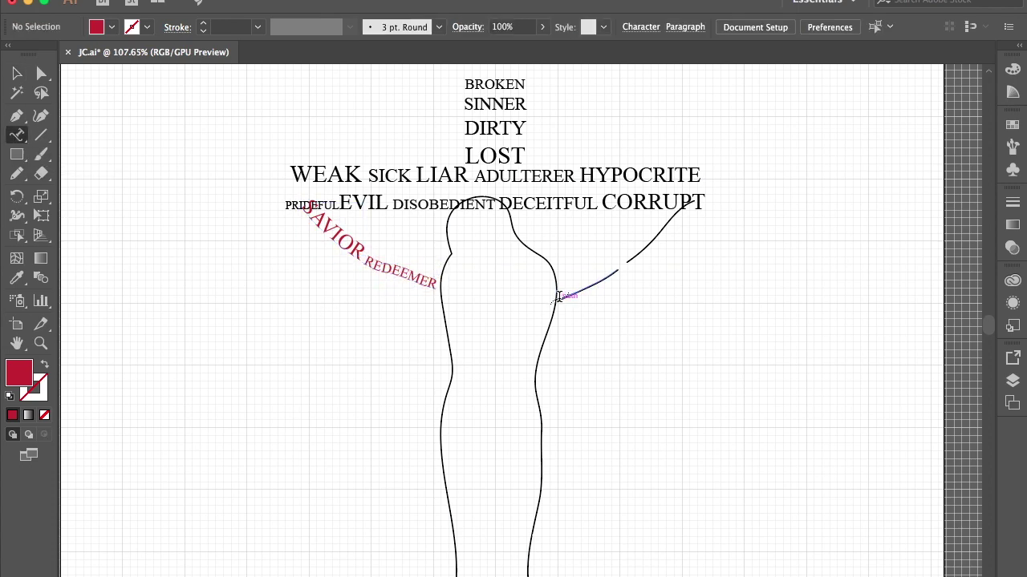
Run MESSIAH along the lower right arm curve at 16 pt in crimson.
click(569, 292)
text(H)
key(ctrl+a)
key(ctrl+t)
click(377, 127)
click(376, 126)
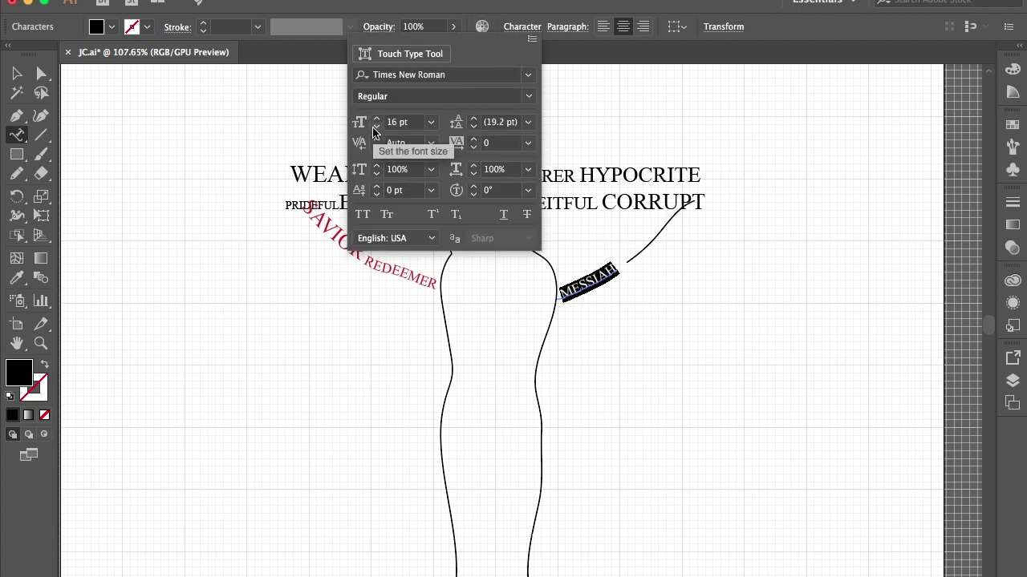
click(112, 27)
click(32, 60)
click(698, 342)
key(Escape)
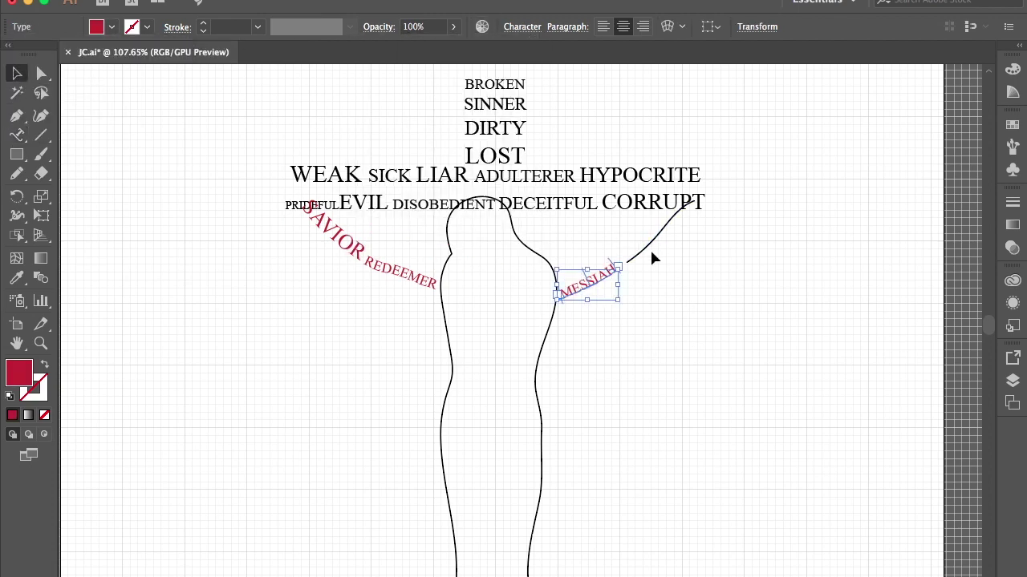
Run DELIVERER along the upper right arm curve at 19 pt in crimson.
click(644, 252)
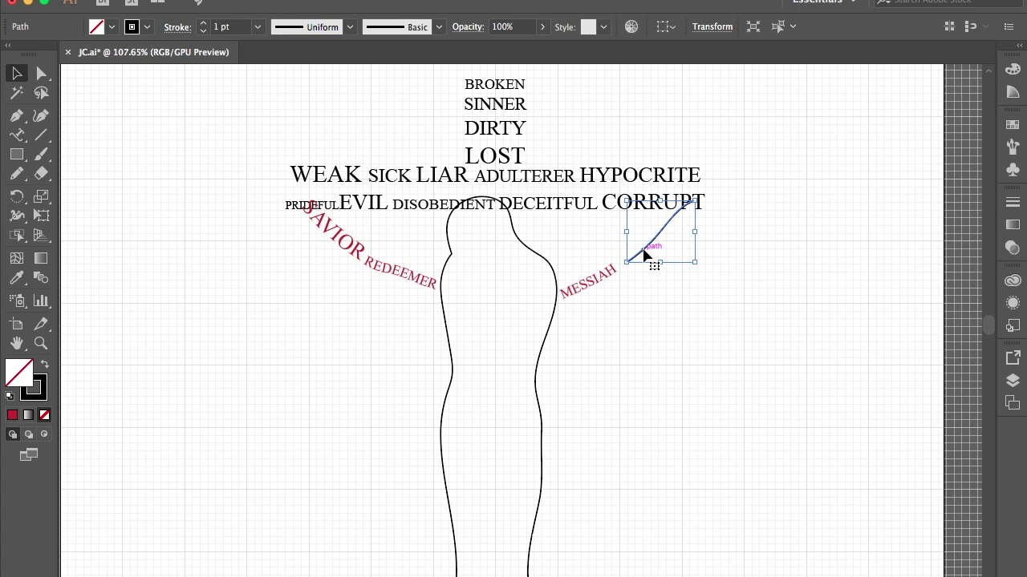
key(t)
click(640, 249)
text(DELIVERER)
key(ctrl+a)
click(523, 26)
click(376, 118)
click(376, 118)
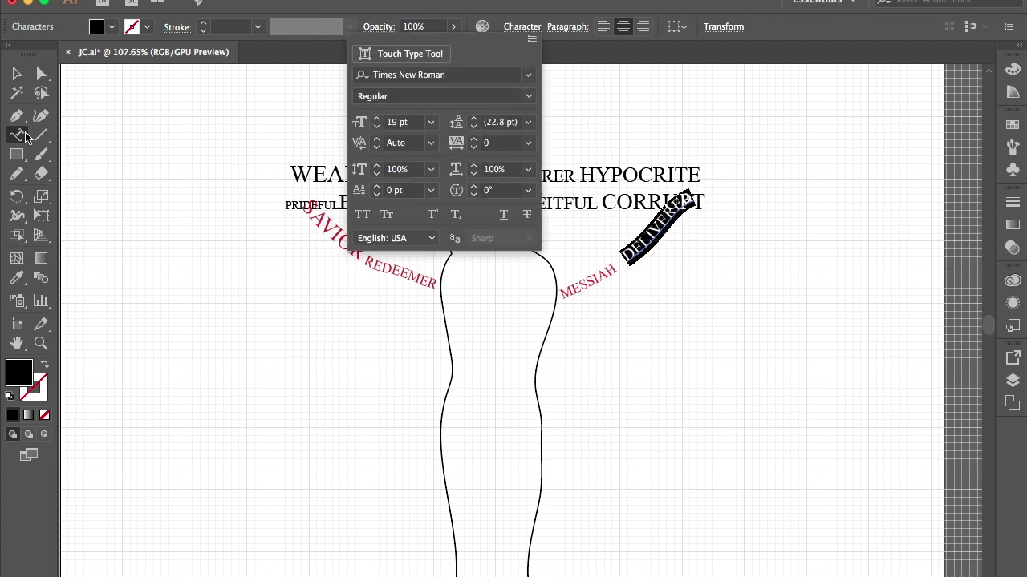
click(111, 27)
click(27, 42)
Select the DELIVERER text object and then the body outline.
click(15, 76)
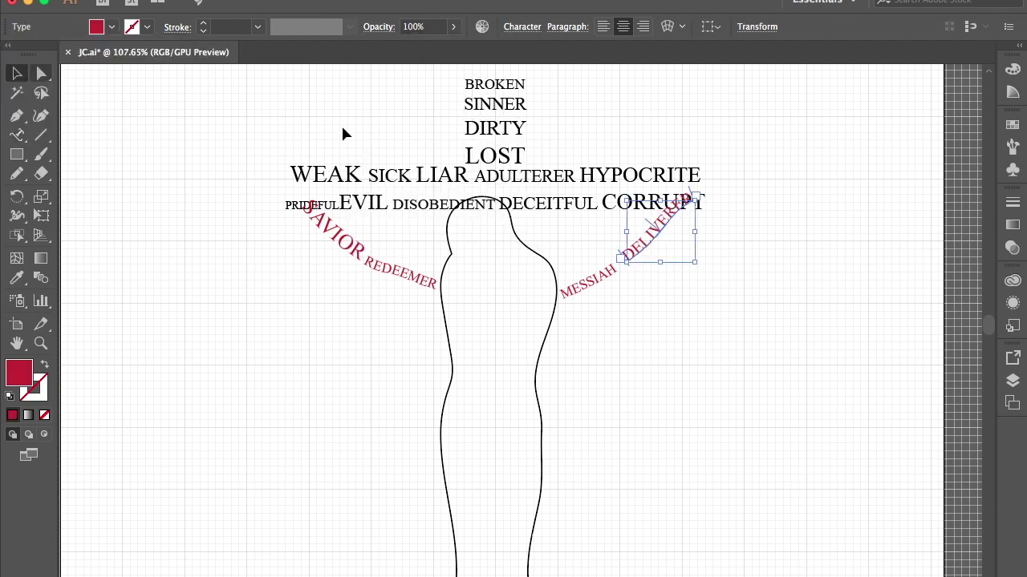
click(737, 380)
scroll(738, 380, down, 3)
scroll(722, 321, up, 2)
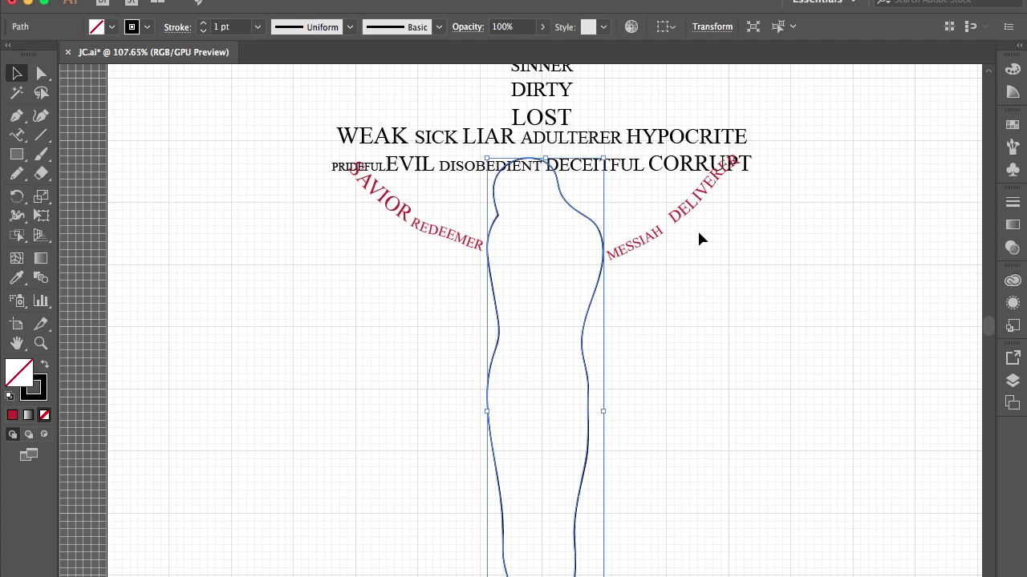
click(16, 135)
Make the body outline area type with a crimson fill and type a smaller SON OF GOD.
click(496, 189)
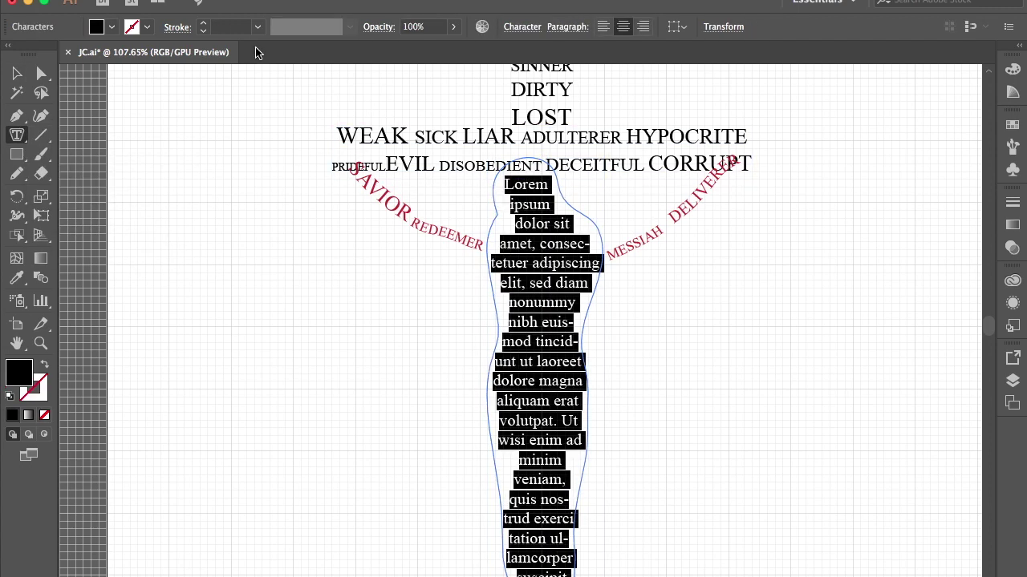
click(111, 27)
click(27, 42)
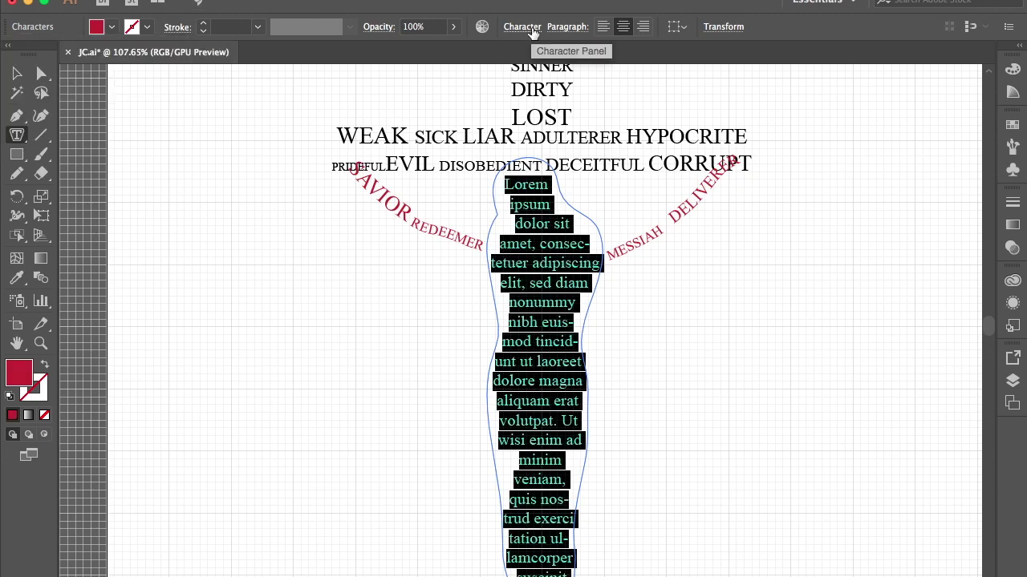
text(SON OF GOD)
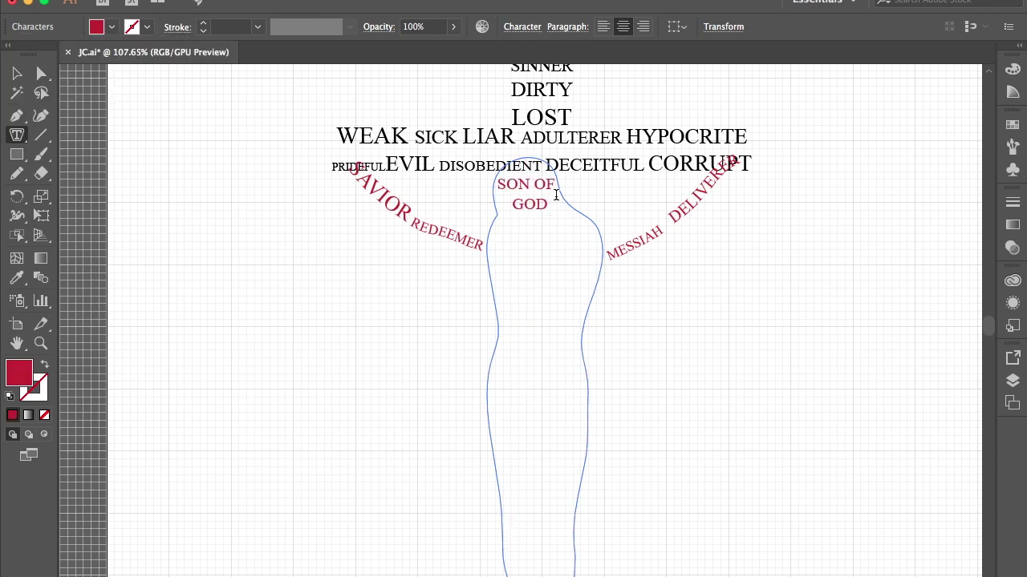
triple_click(556, 195)
click(522, 27)
key(Escape)
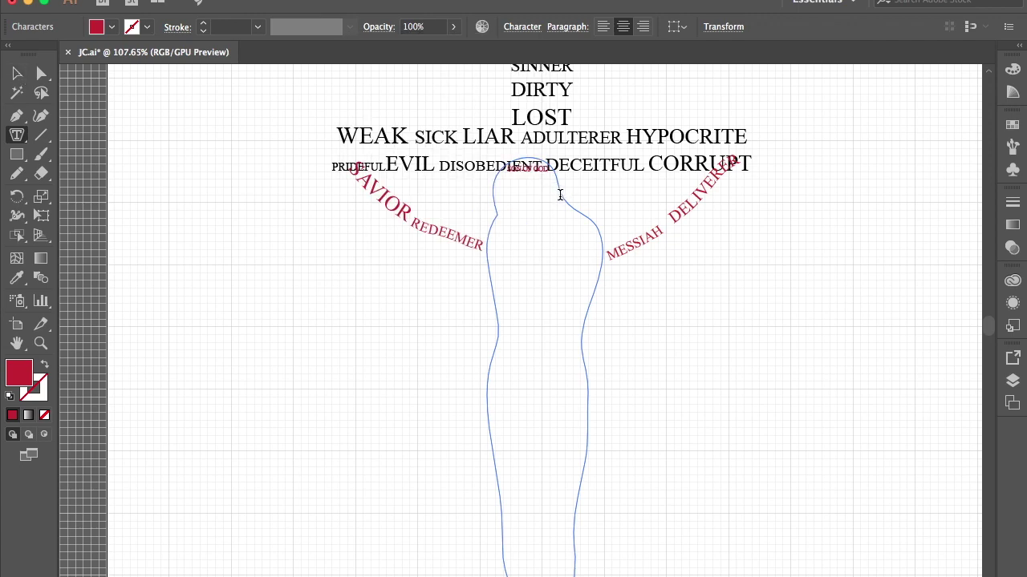
key(Escape)
Add PERFECT and HOLY below SON OF GOD, raising the font size for HOLY.
scroll(582, 315, down, 5)
scroll(582, 315, up, 3)
scroll(583, 315, down, 1)
click(618, 325)
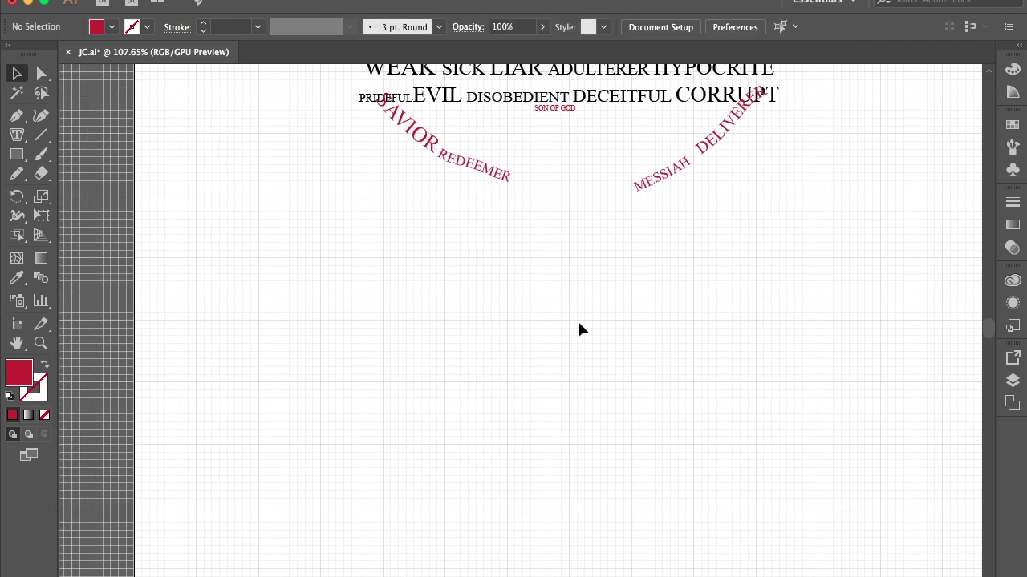
double_click(561, 108)
click(522, 27)
key(Escape)
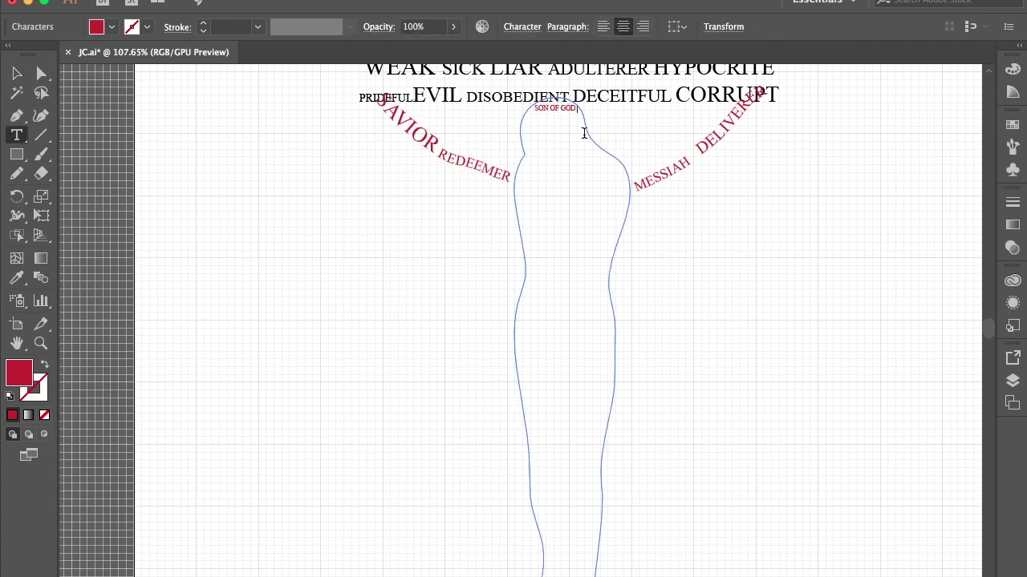
text(PERFECT)
click(538, 29)
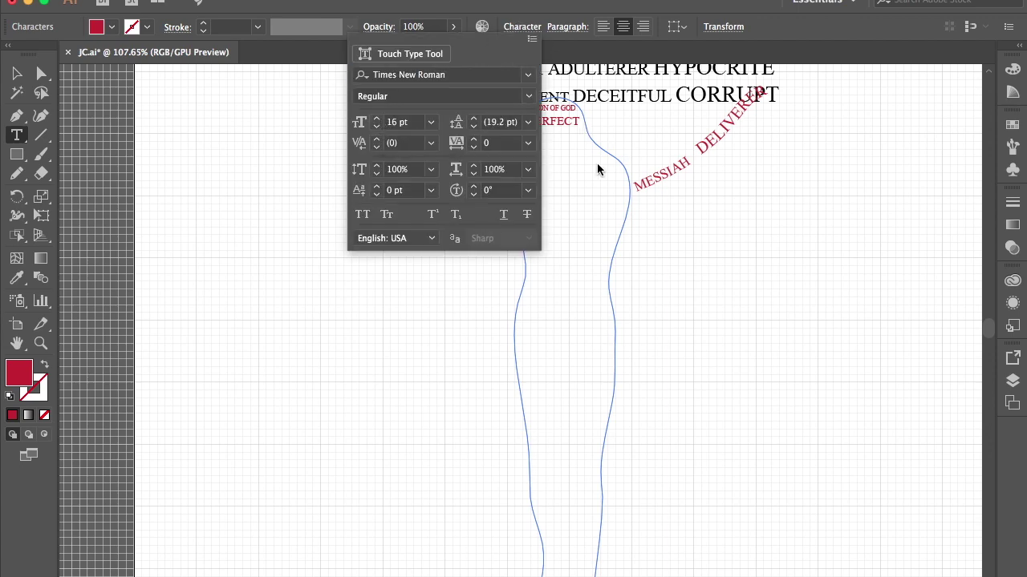
click(560, 191)
click(514, 27)
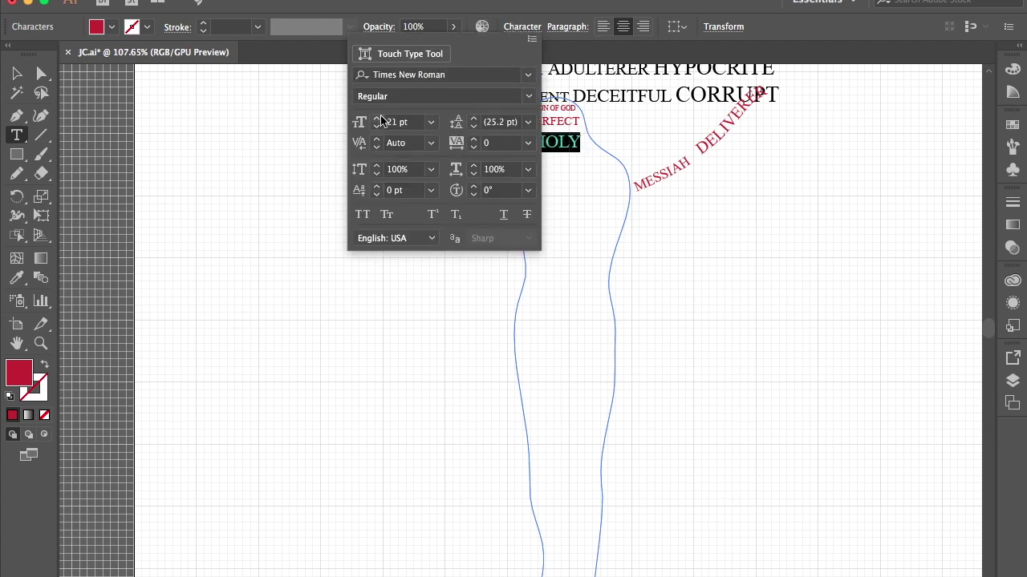
scroll(390, 117, up, 3)
click(611, 160)
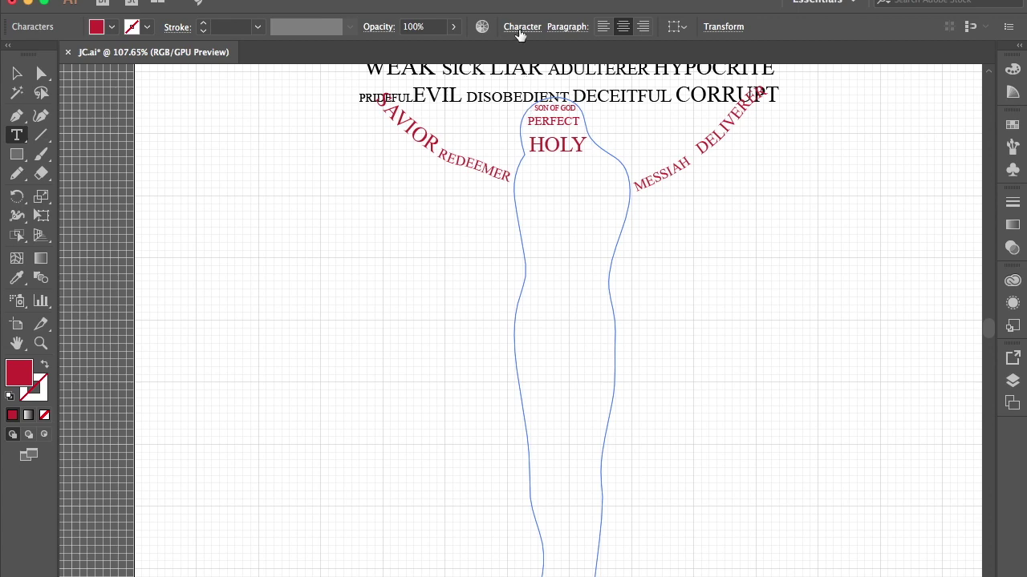
Try tightening the line spacing of all stacked words, undo it, and start a line below HOLY.
key(ctrl+a)
click(520, 28)
click(474, 127)
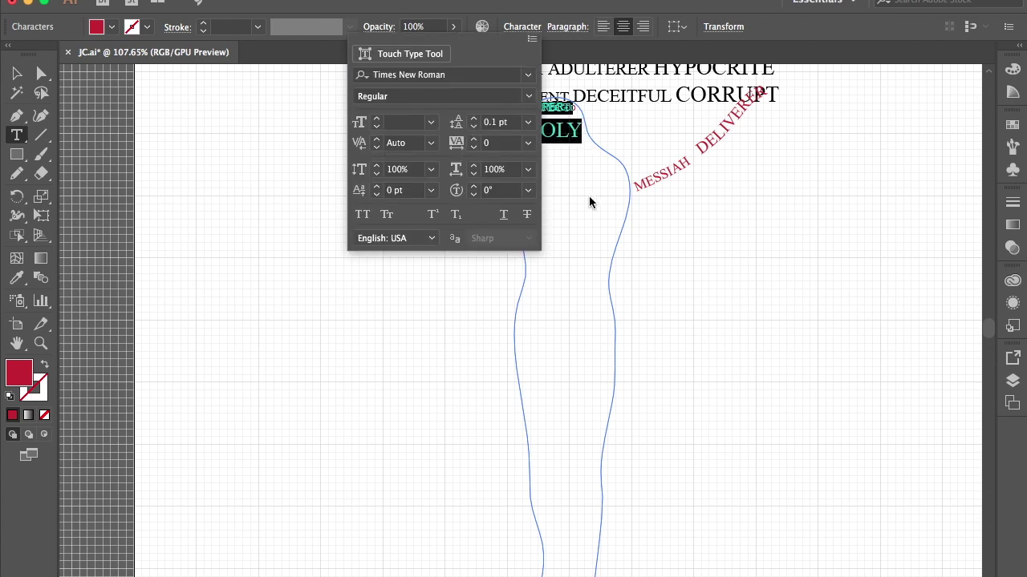
key(super+z)
key(super+z)
key(super+a)
click(522, 26)
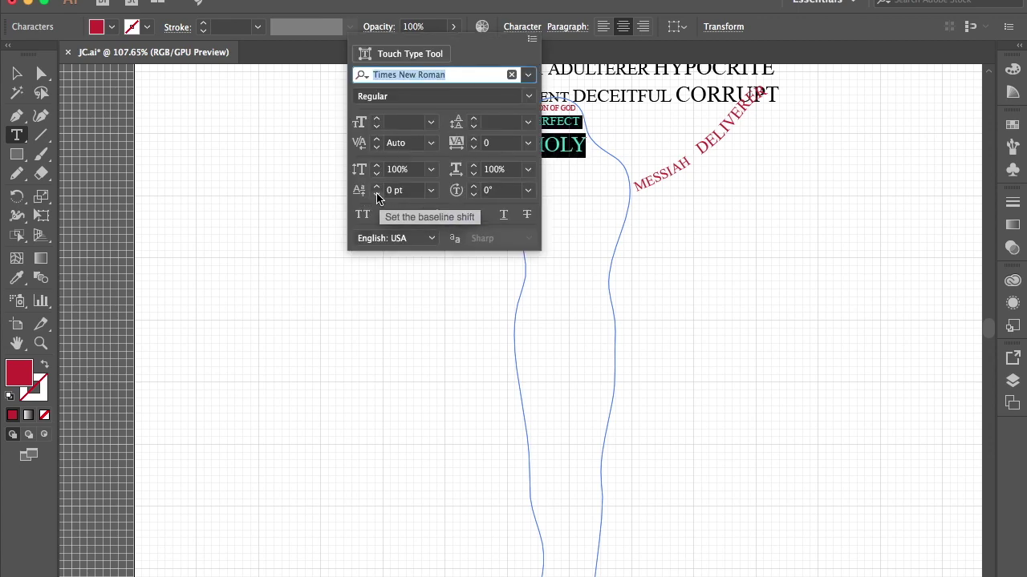
click(473, 127)
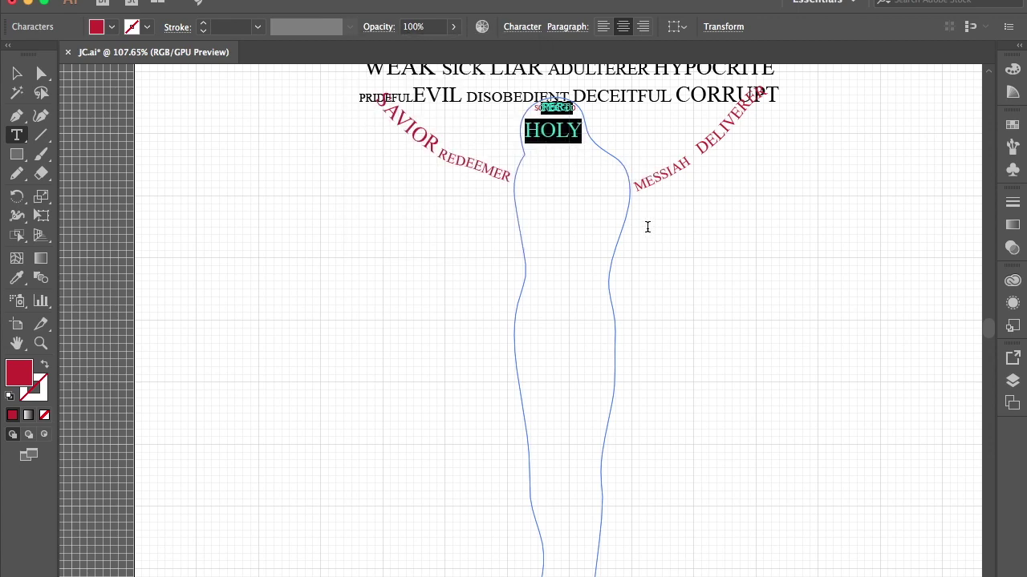
key(super+z)
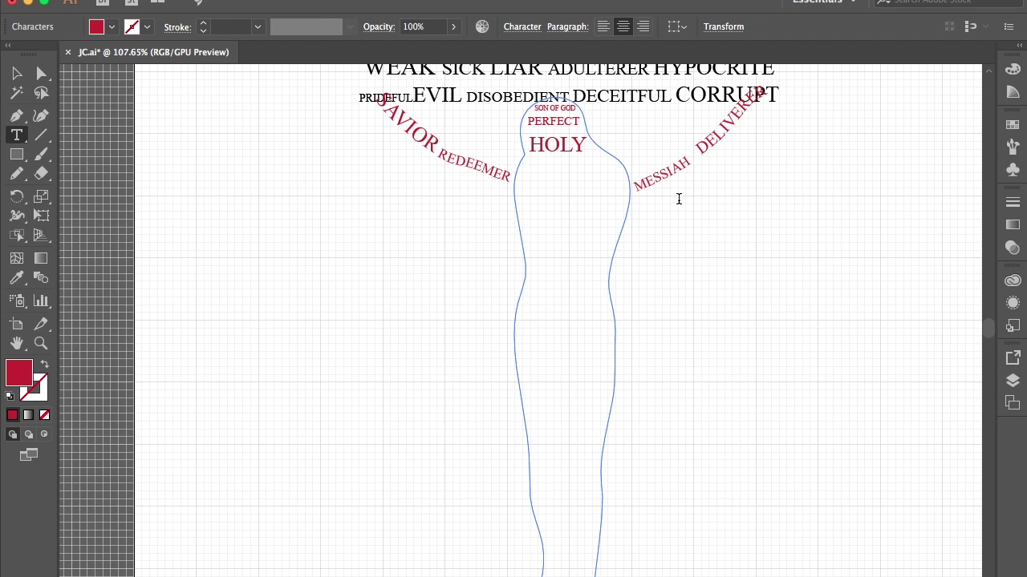
key(Return)
Add WONDERFUL shrunk to fit one line, then enlarge EVERLASTING.
text(WONDERFUL)
key(alt+shift+Left)
click(522, 26)
click(617, 164)
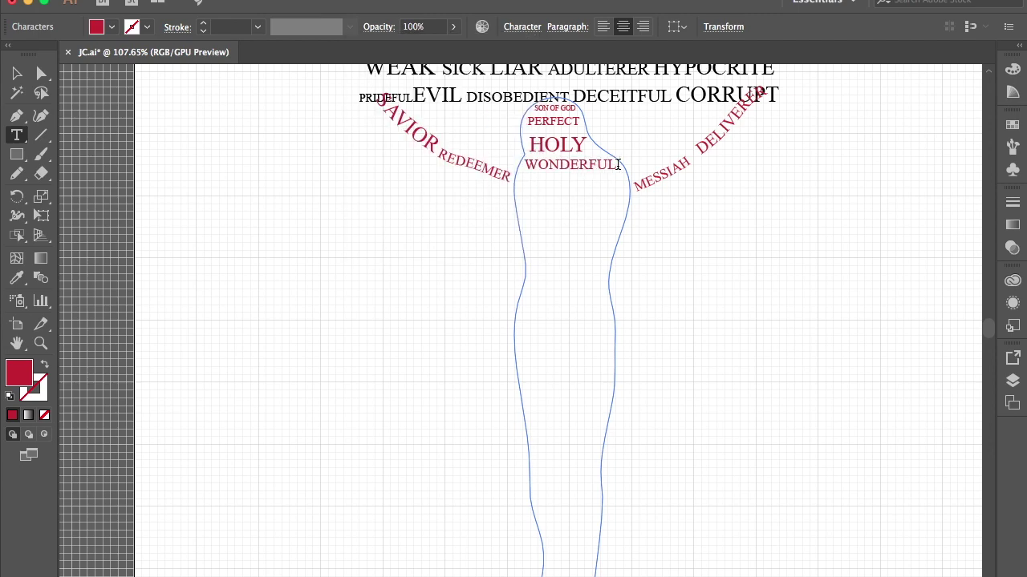
key(alt+shift+Left)
click(522, 26)
key(super+shift+period)
click(625, 189)
Add SPOTLESS at a larger font size.
click(522, 26)
text(S)
key(alt+shift+Left)
click(522, 27)
key(super+shift+period)
key(Right)
click(522, 27)
key(Escape)
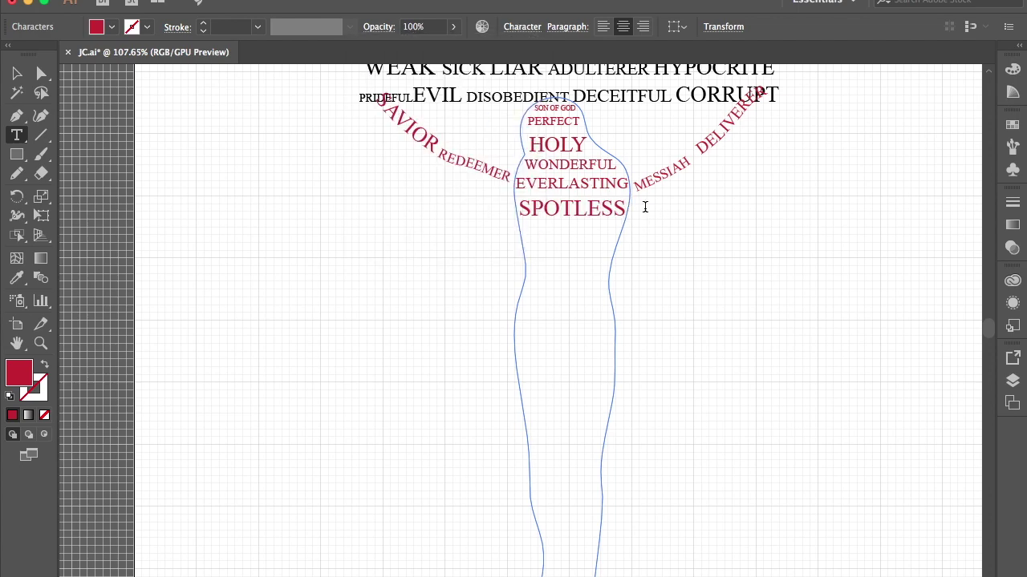
Add GOOD SHEPHERD, shrinking it to fit the figure.
text(HEPHERD)
key(alt+shift+Up)
click(522, 26)
key(super+shift+comma)
key(Escape)
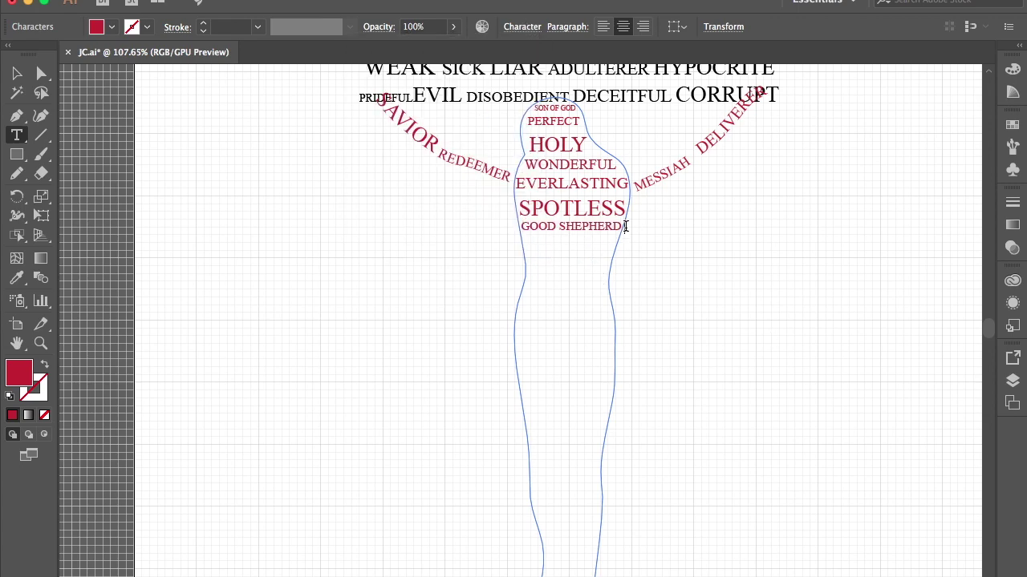
click(522, 27)
Add TRUTH on a new line at a bigger size.
key(Return)
text(TRU)
text(TH)
key(alt+shift+Left)
click(522, 27)
click(377, 122)
key(Escape)
key(Right)
Add ALMIGHTY set to 18 pt.
text(MIGHTY)
key(alt+shift+Left)
click(522, 26)
click(377, 129)
click(377, 128)
key(Escape)
key(Right)
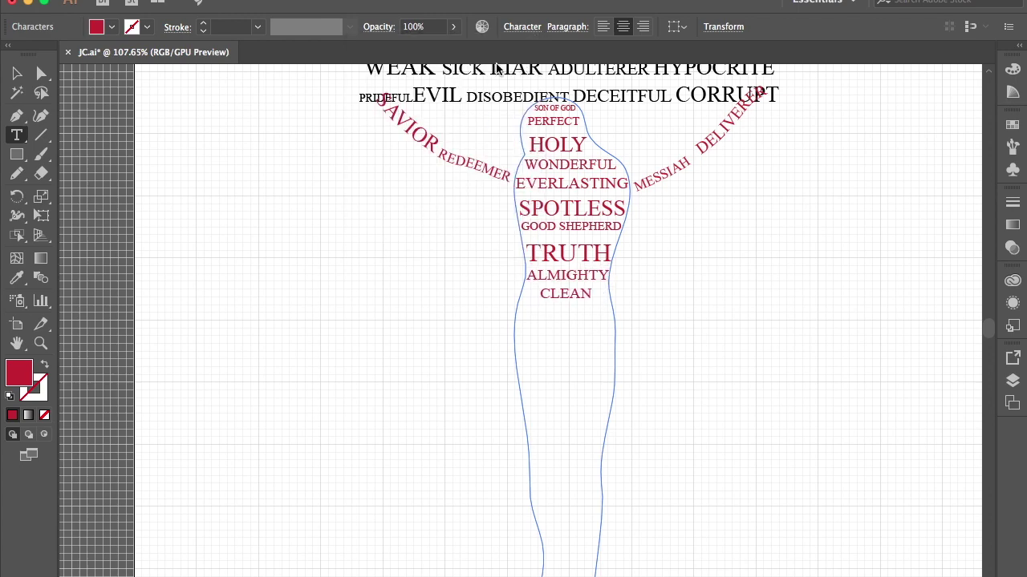
Enlarge CLEAN to about 31 pt and reduce the next line to about 24 pt.
key(alt+shift+Left)
click(522, 27)
key(super+shift+period)
key(super+shift+period)
key(super+shift+period)
key(super+shift+period)
key(super+shift+period)
key(Escape)
key(Right)
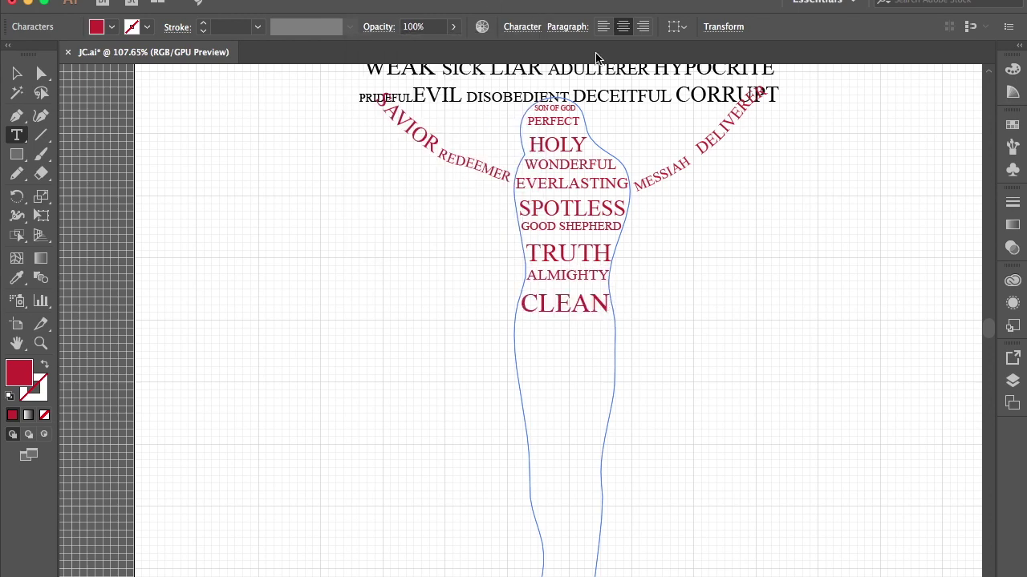
click(529, 26)
key(super+shift+comma)
key(super+shift+comma)
key(super+shift+comma)
key(Escape)
Add WORTHY and select BREAD OF LIFE for resizing.
key(Return)
text(WORTHY)
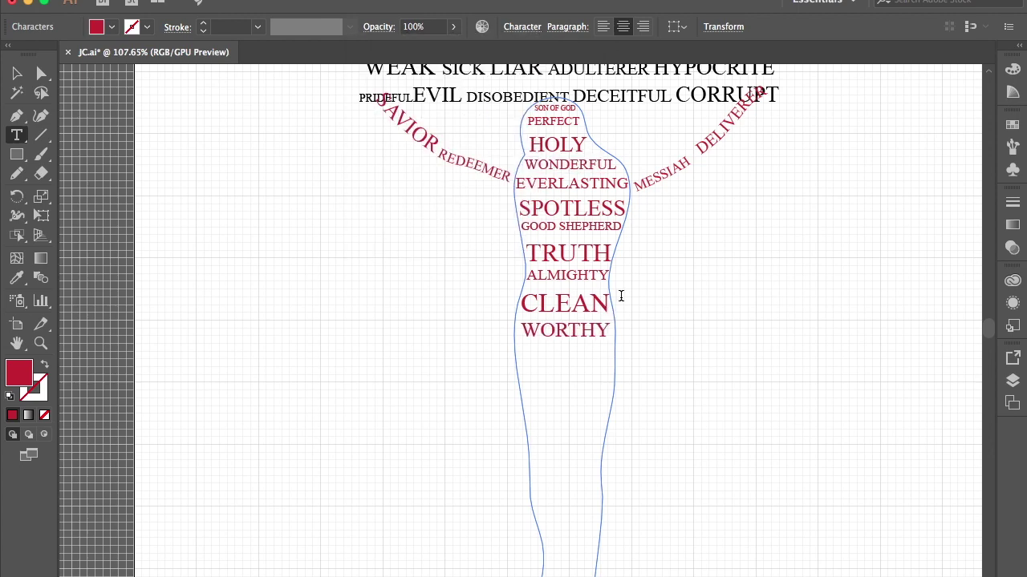
key(alt+shift+Up)
click(522, 26)
Shrink BREAD OF LIFE onto one line and add an enlarged SACRIFICE below it.
click(376, 131)
click(598, 359)
scroll(598, 359, down, 2)
text(IFICE)
key(ctrl+shift+Left)
click(522, 26)
click(375, 117)
click(620, 324)
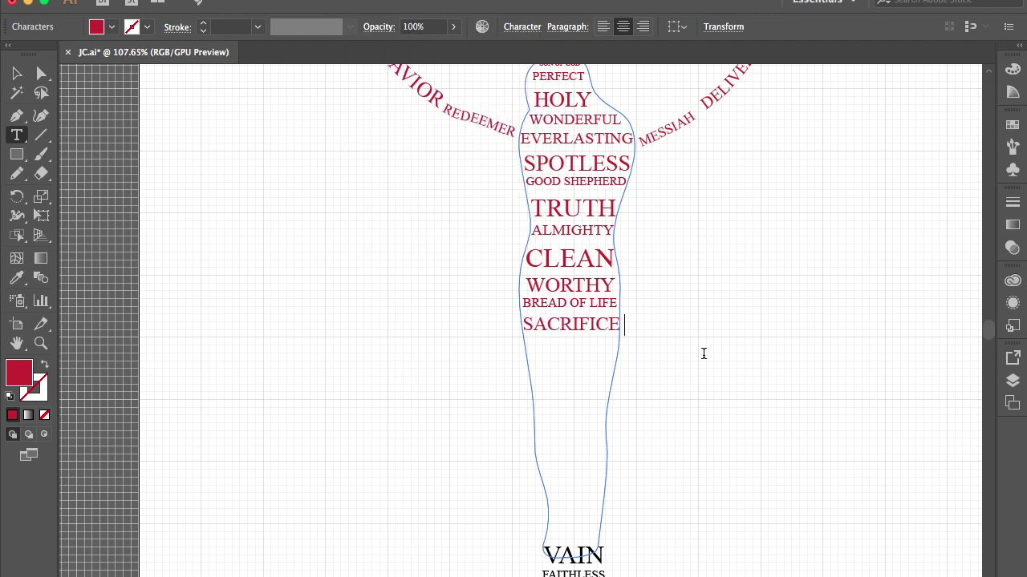
click(522, 27)
click(631, 321)
Add IMMANUEL below SACRIFICE at a smaller size.
text(ANUEL)
key(ctrl+shift+Left)
click(523, 26)
key(ctrl+shift+comma)
key(ctrl+shift+comma)
click(628, 336)
scroll(627, 337, up, 2)
scroll(552, 146, down, 1)
Undo the accidental enlargement of the SON OF GOD line.
click(514, 30)
click(677, 335)
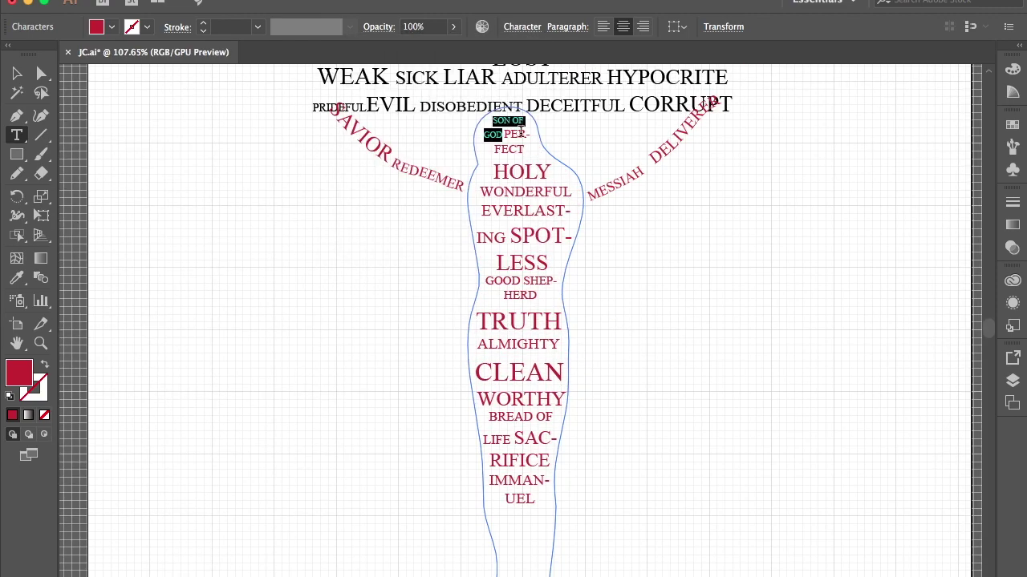
key(ctrl+z)
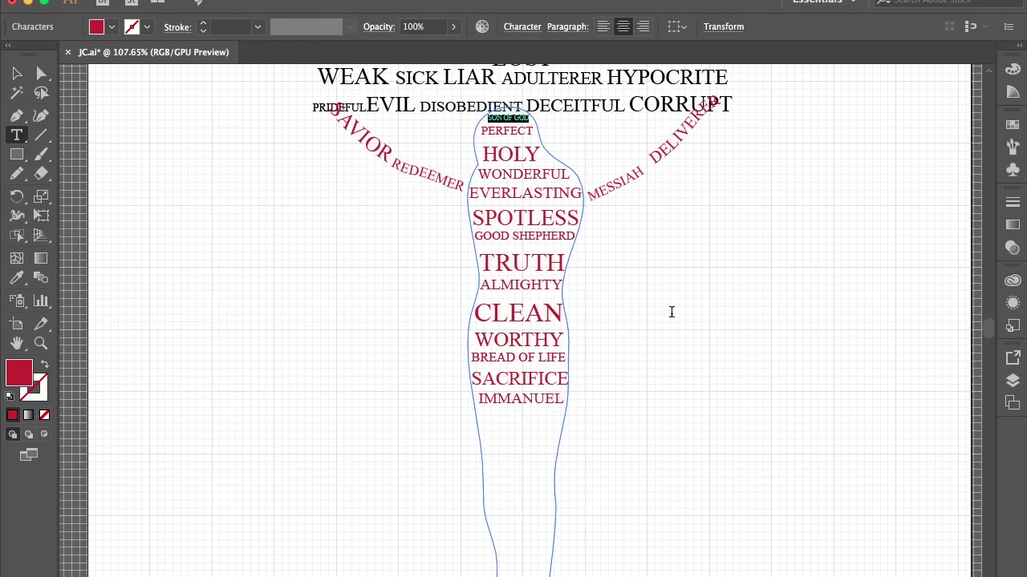
scroll(742, 375, down, 3)
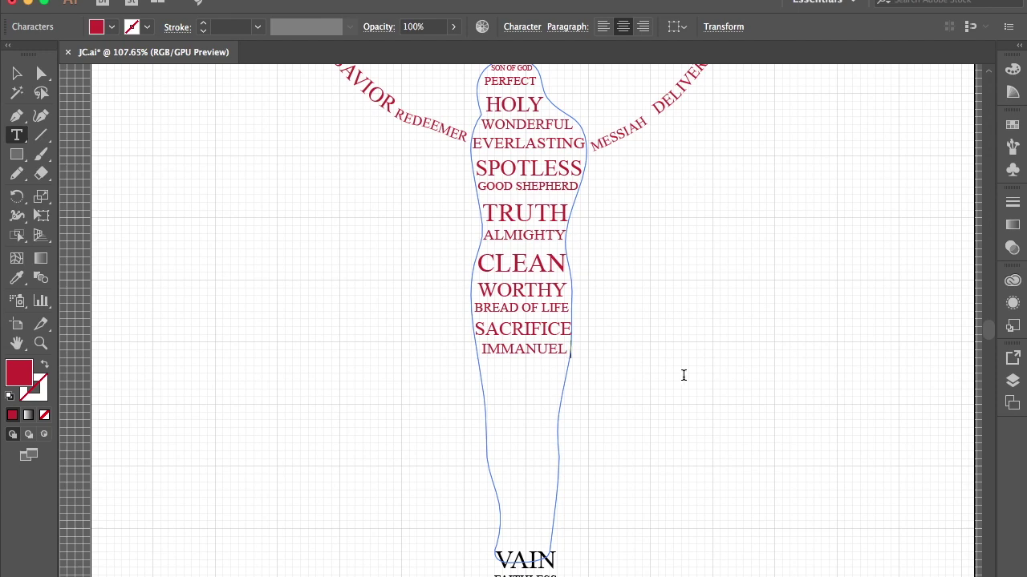
Enlarge BELOVED so it fits on one line.
drag(566, 369, 472, 368)
click(514, 26)
click(363, 139)
click(566, 369)
scroll(565, 368, down, 2)
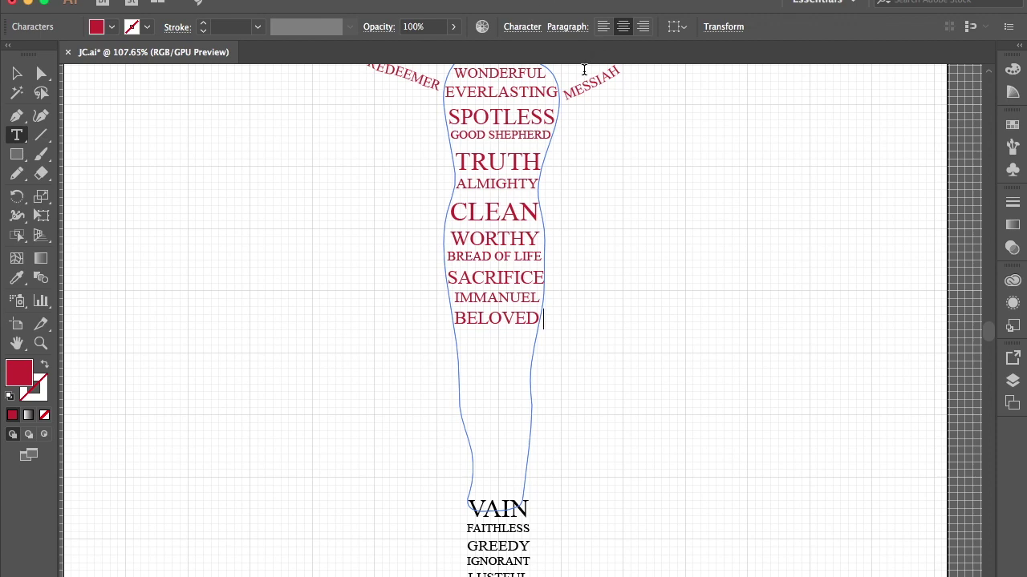
Add KING OF KINGS shrunk to 12 pt.
text(KING OF KINGS)
key(ctrl+shift+Up)
click(513, 27)
click(377, 126)
click(492, 362)
scroll(491, 361, up, 5)
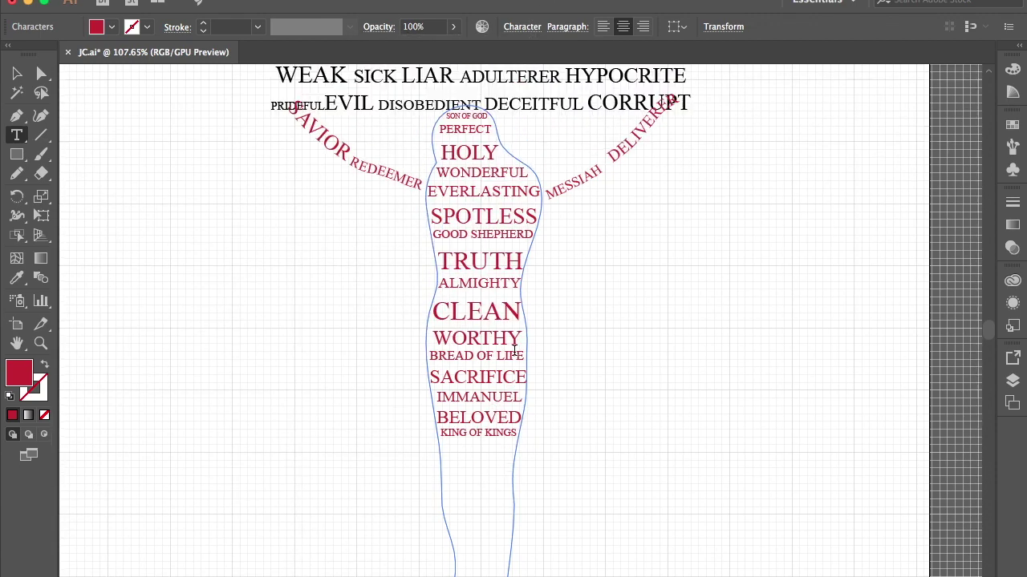
scroll(488, 354, down, 5)
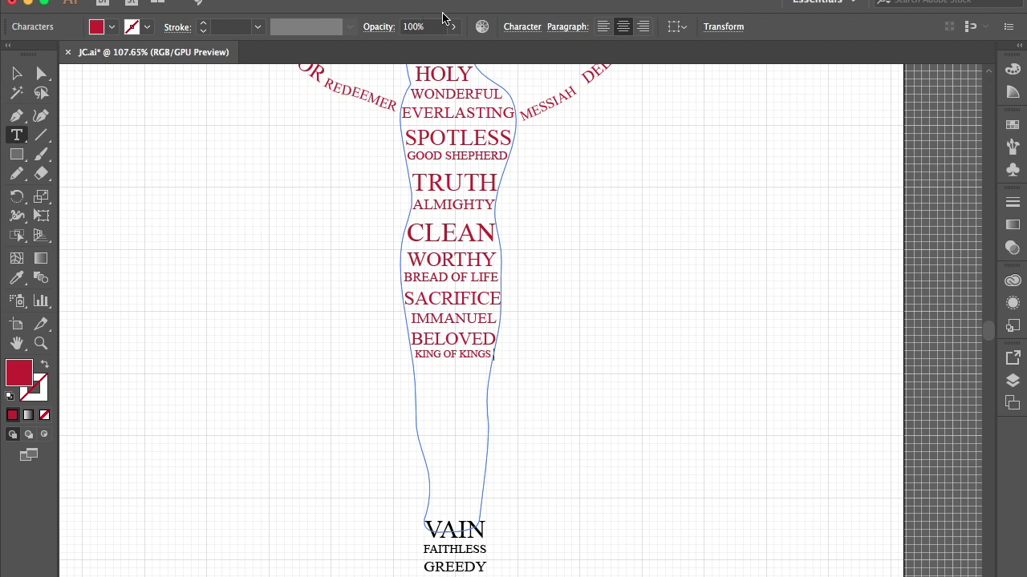
Enlarge PRINCE OF PEACE to 18 pt and begin a new line below it.
drag(468, 382, 426, 363)
click(522, 26)
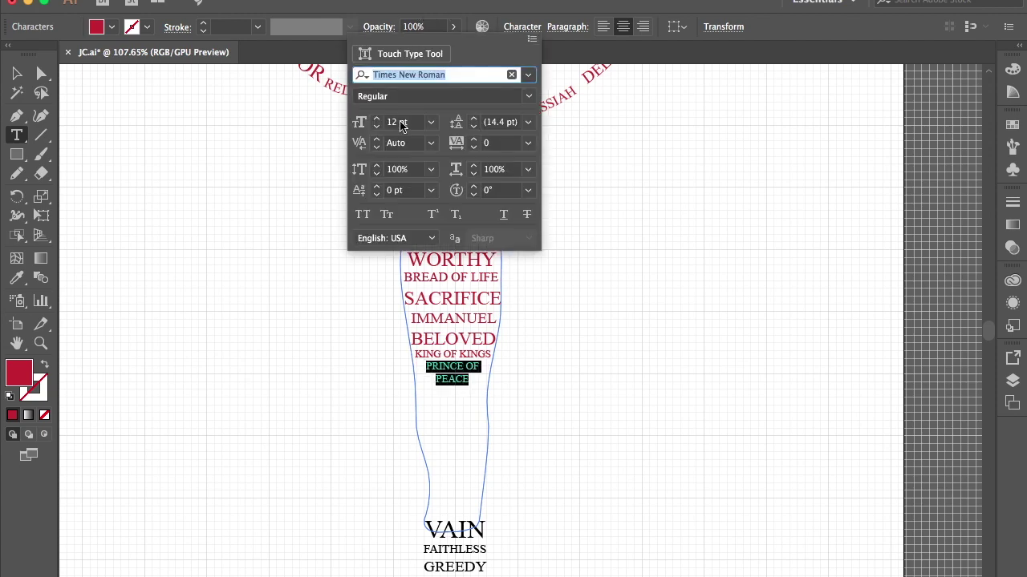
click(373, 117)
click(484, 390)
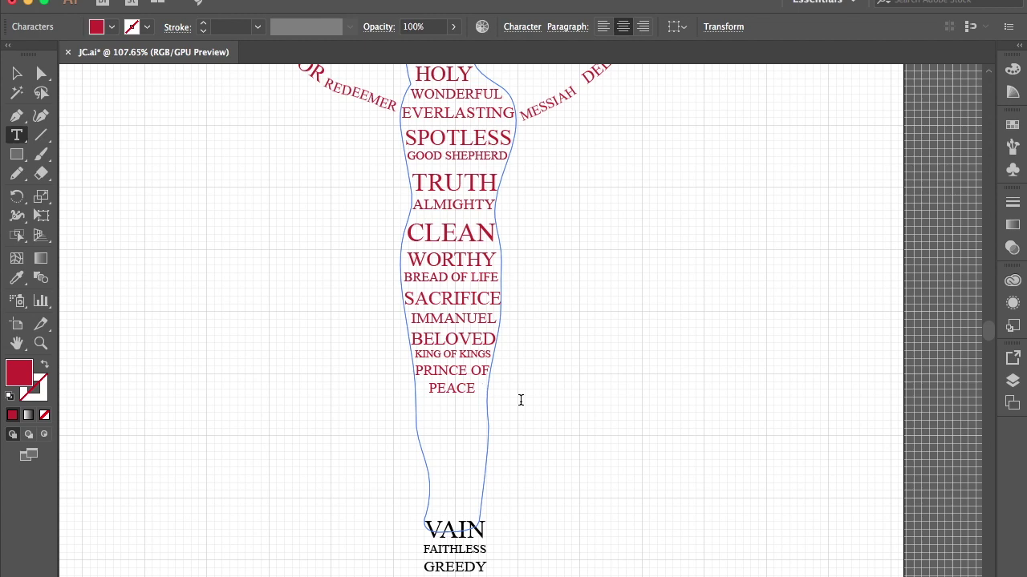
click(522, 27)
key(Return)
text(ALPHA)
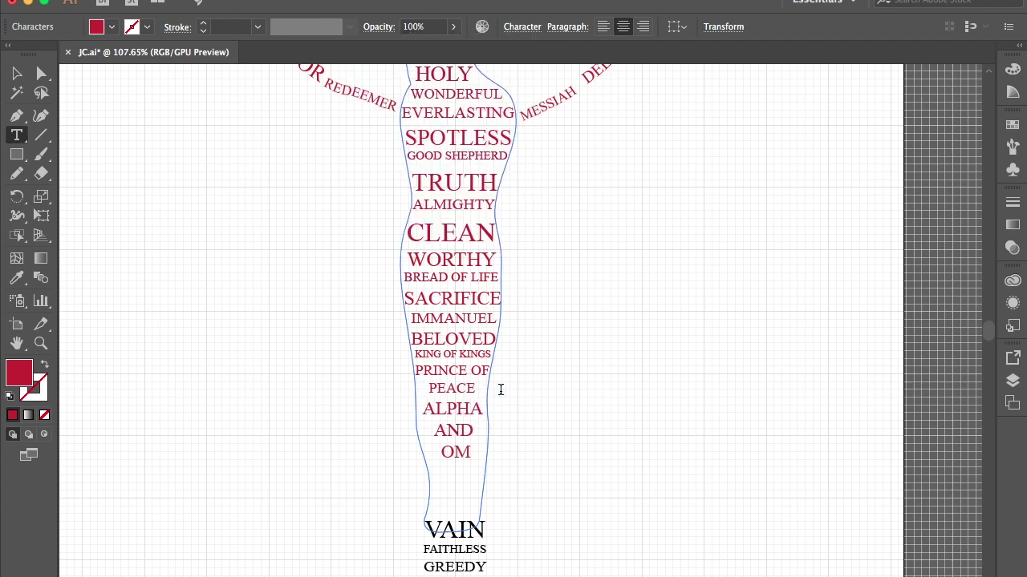
Resize ALPHA AND OMEGA so OMEGA fits on one line.
drag(469, 475, 417, 409)
click(522, 26)
click(374, 117)
click(495, 424)
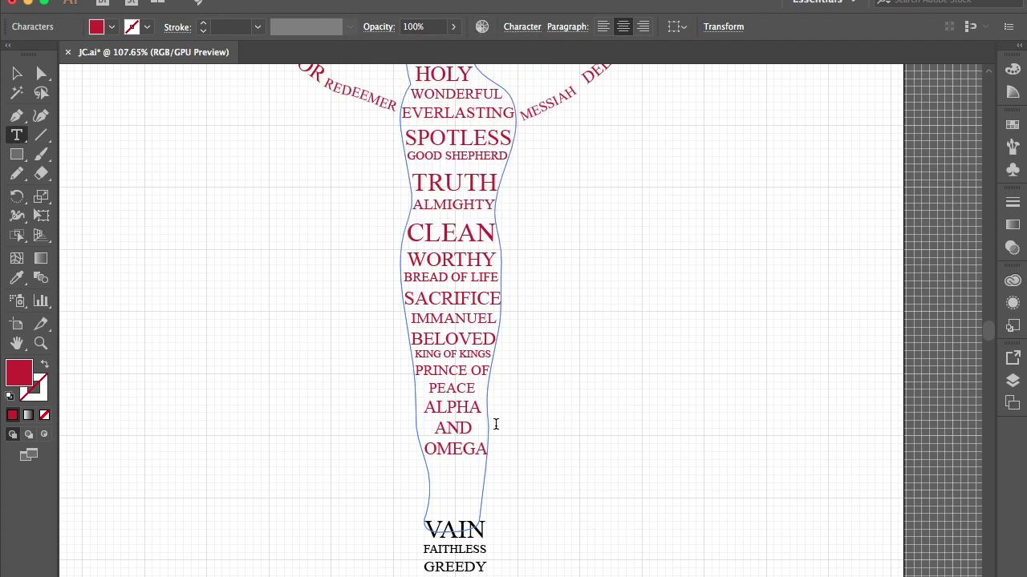
click(522, 27)
click(479, 445)
Shrink LORD OF ALL to a smaller font size.
drag(482, 487, 430, 468)
click(522, 26)
click(374, 122)
click(472, 488)
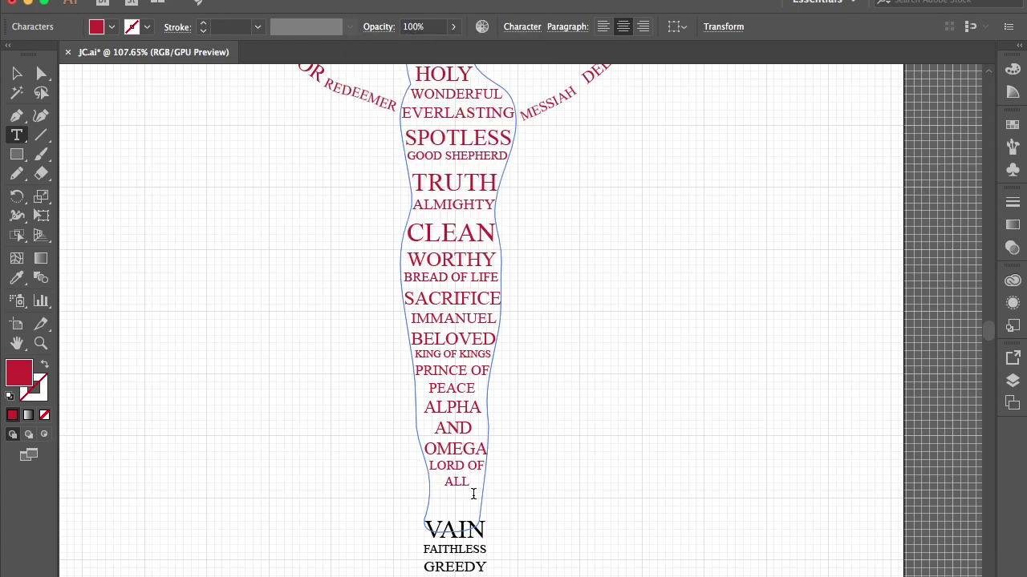
scroll(504, 433, up, 1)
scroll(505, 433, down, 3)
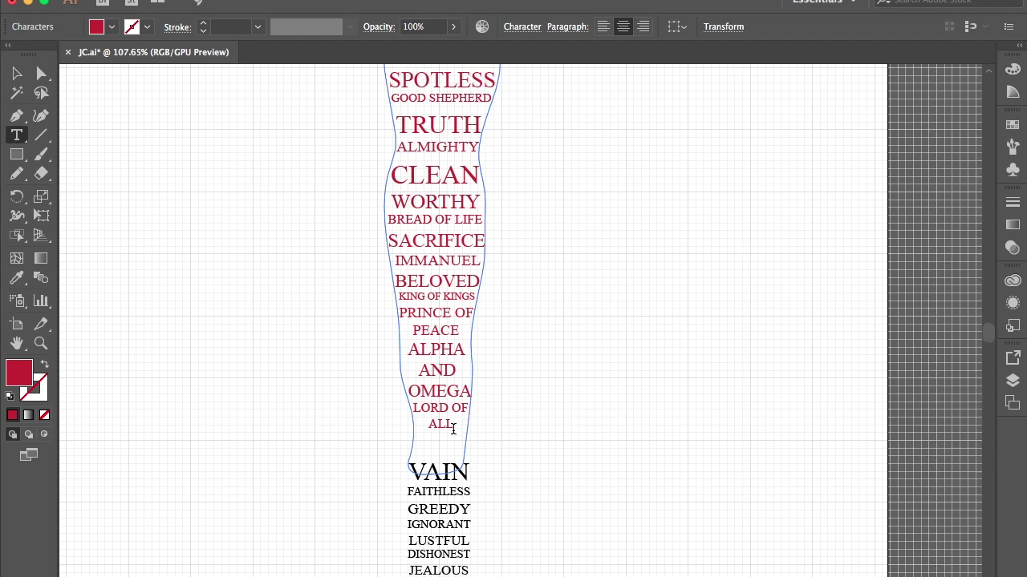
scroll(491, 411, down, 2)
click(522, 26)
Select JESUS CHRIST at the figure's feet and set it to 16 pt.
click(453, 390)
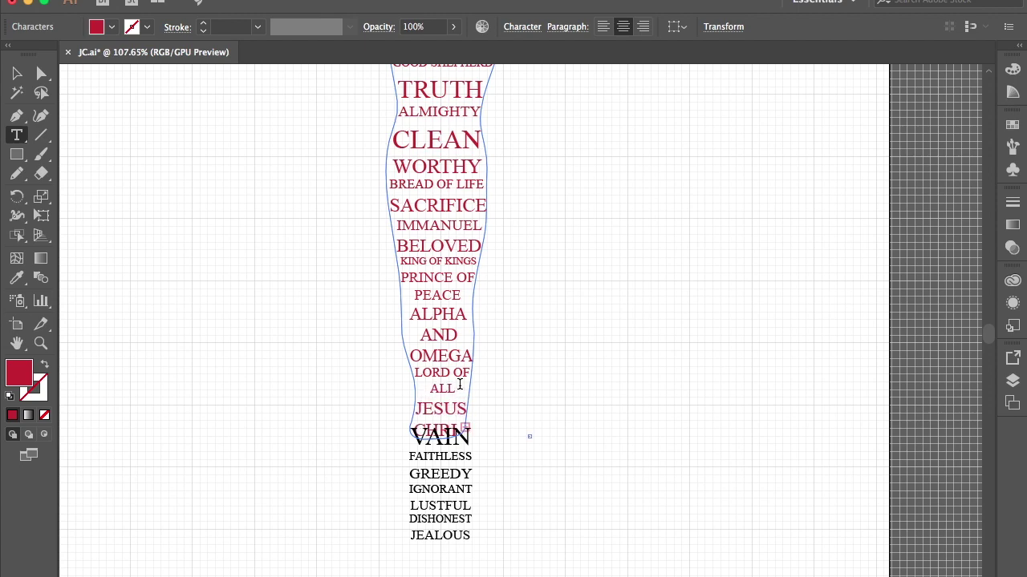
drag(442, 421, 463, 419)
click(522, 26)
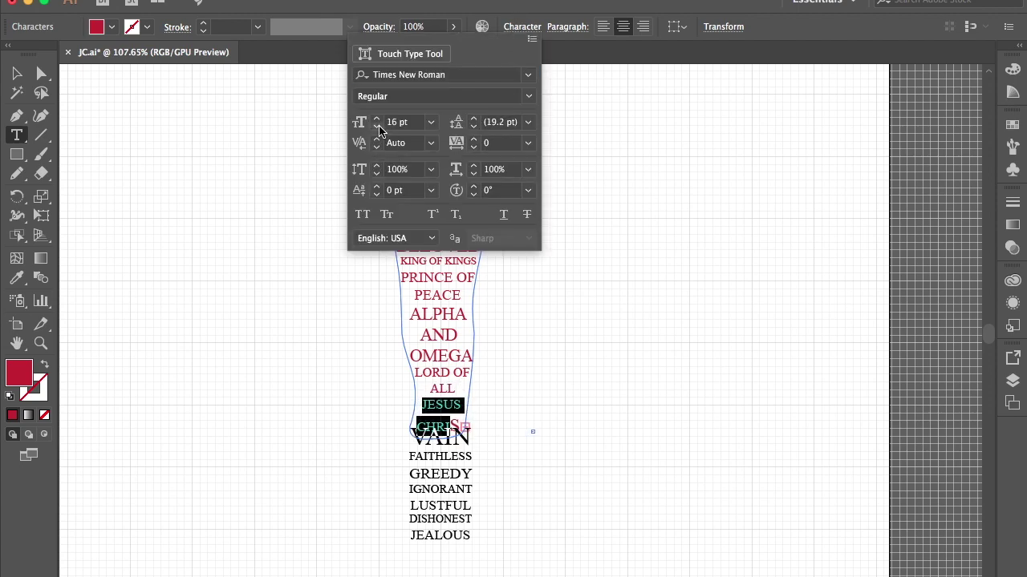
key(Return)
click(522, 26)
key(Return)
Switch to the Selection tool and deselect everything on the canvas.
click(17, 73)
click(449, 441)
click(561, 398)
scroll(561, 399, up, 8)
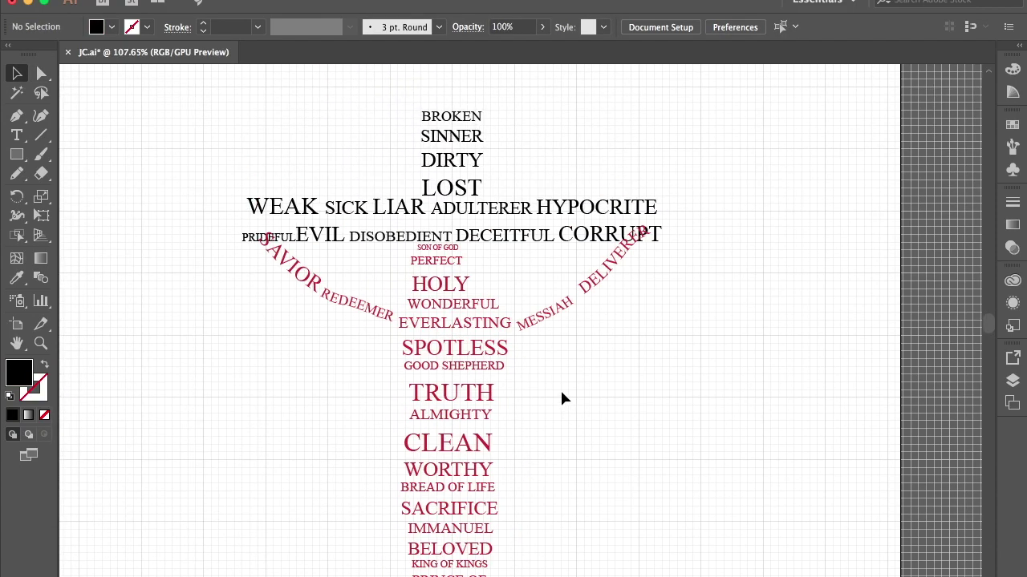
Draw a white rectangle covering the whole artboard and send it behind the word figure.
scroll(672, 313, down, 5)
scroll(672, 313, up, 5)
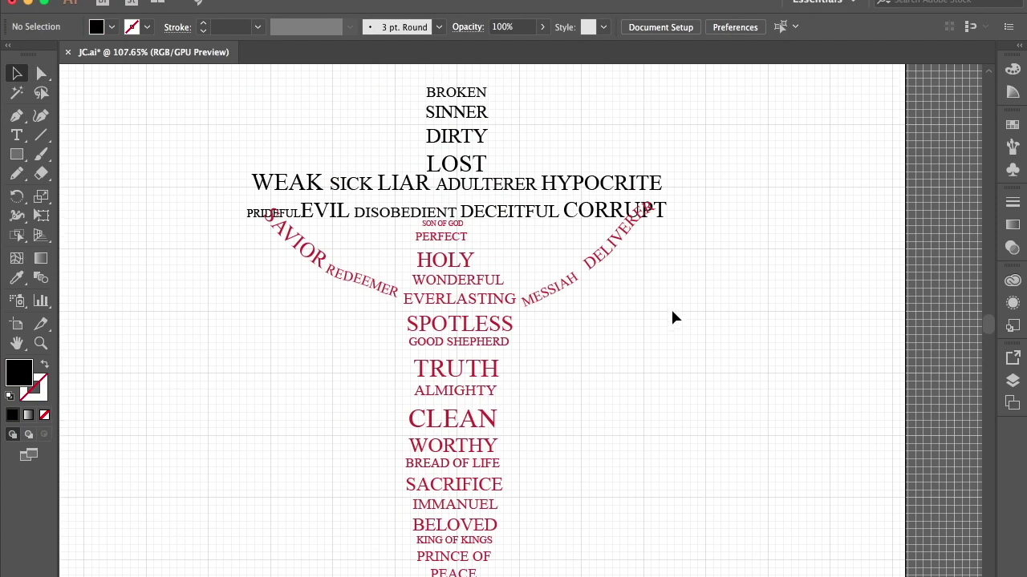
scroll(672, 313, down, 5)
scroll(672, 313, down, 3)
scroll(651, 295, up, 4)
scroll(671, 293, up, 1)
key(m)
click(147, 27)
drag(246, 66, 687, 485)
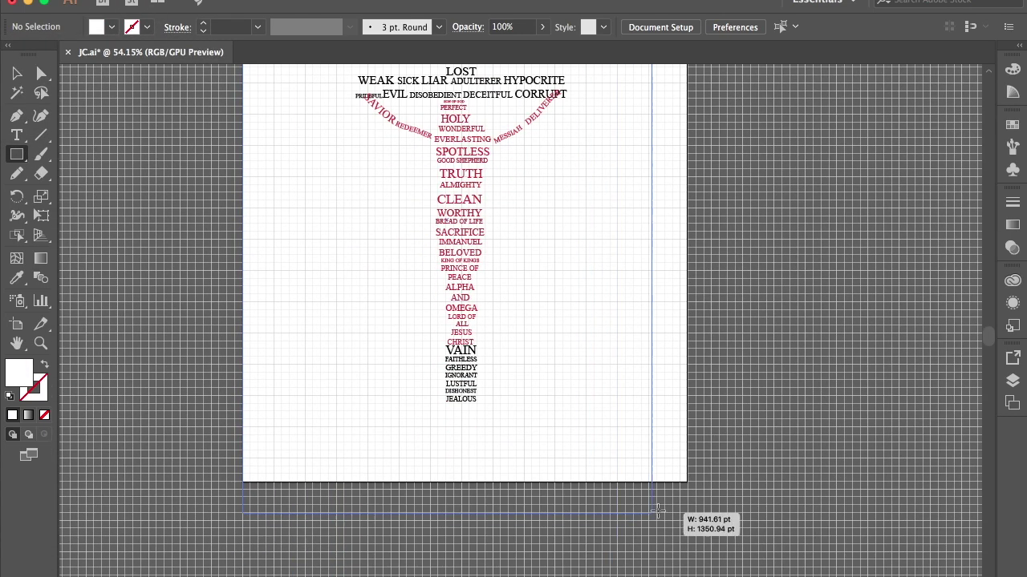
right_click(555, 377)
click(745, 561)
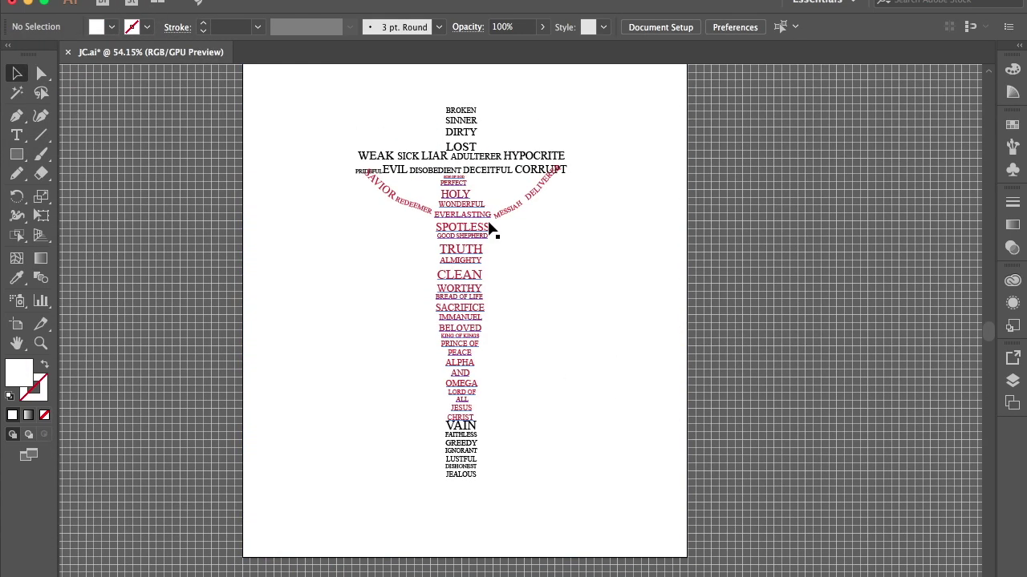